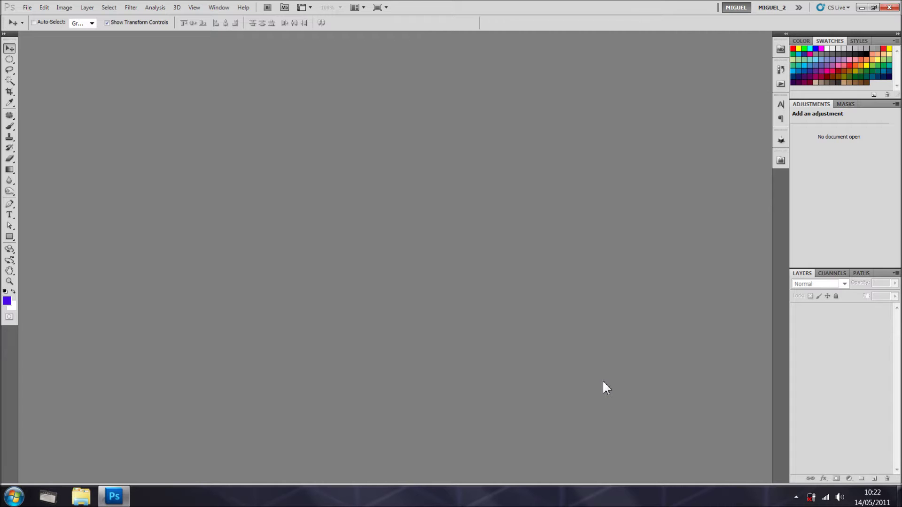
Step: Create a new blank white document with the default File > New settings
left_click(27, 7)
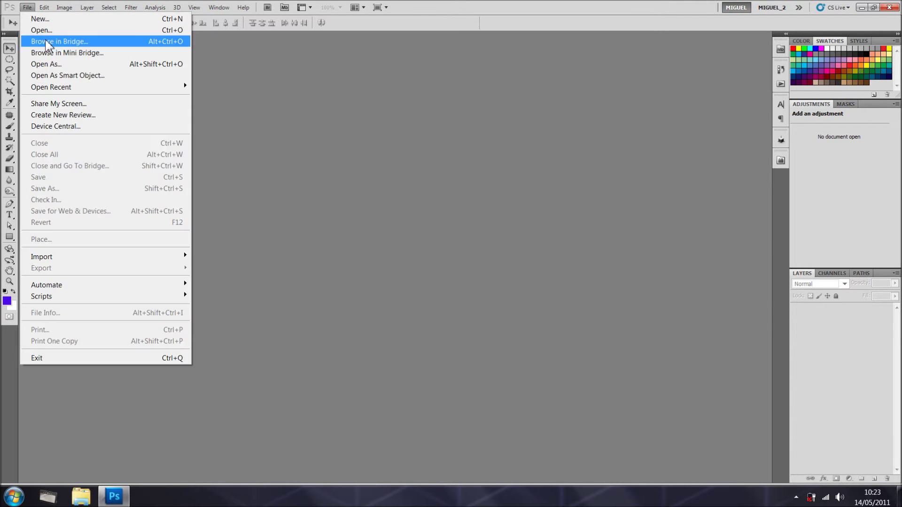
left_click(37, 19)
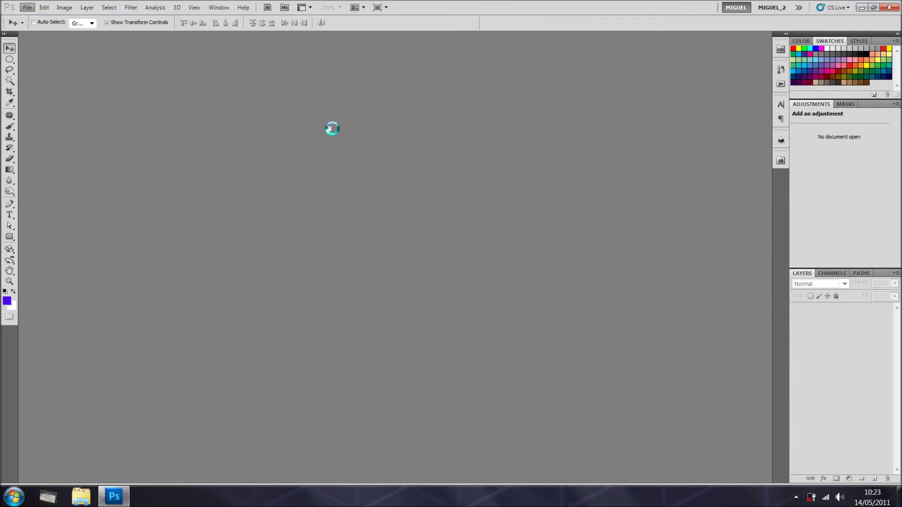
left_click(533, 132)
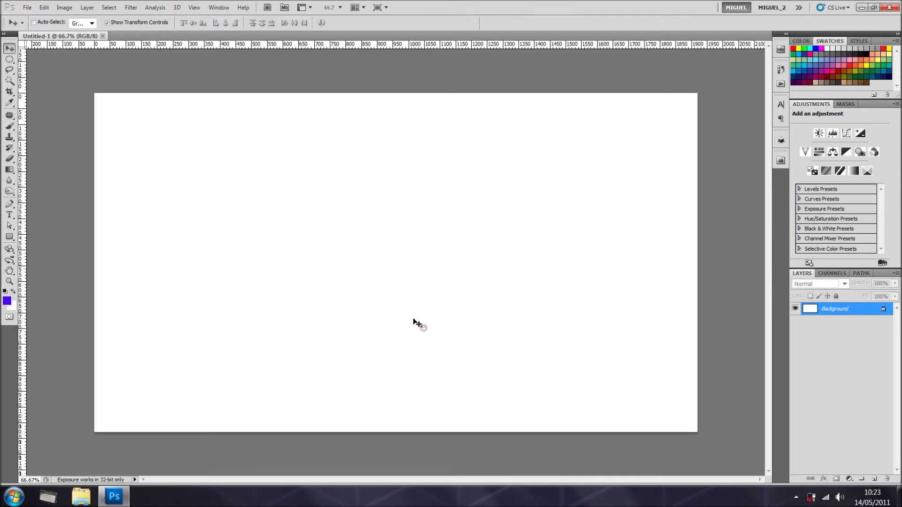
Step: Set the foreground colour to near-black, keeping the background colour white
left_click(8, 301)
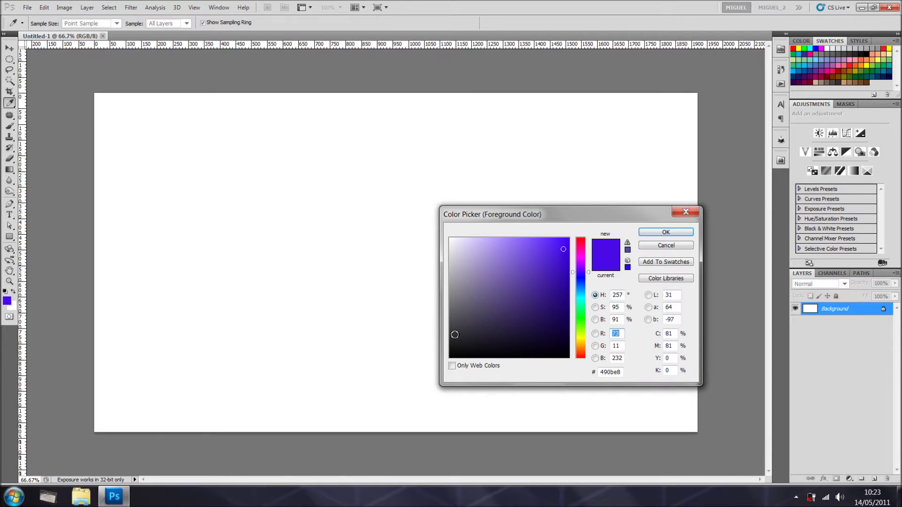
left_click(452, 344)
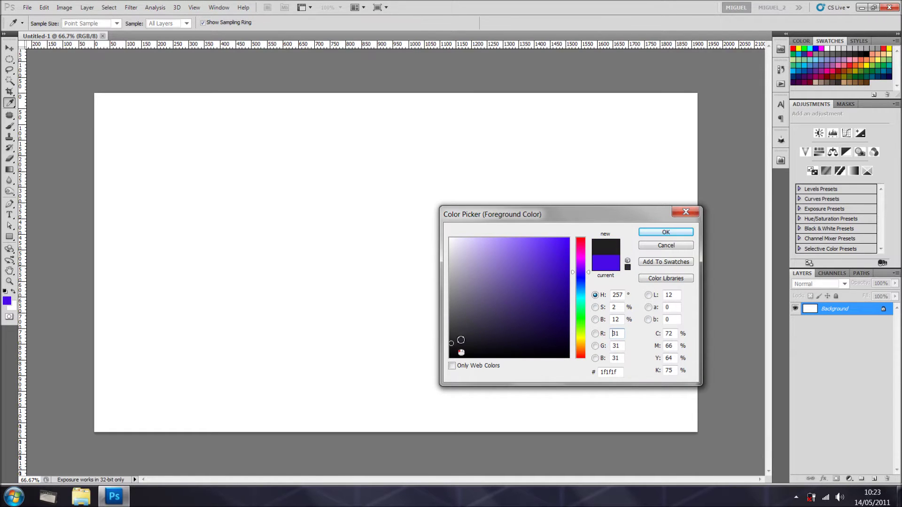
left_click(666, 232)
key("v")
left_click(13, 292)
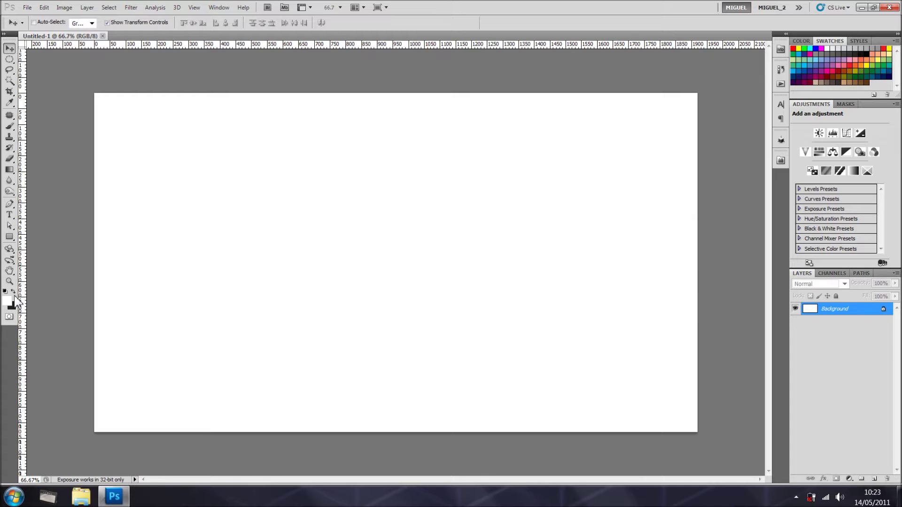
left_click(13, 291)
Step: Drag a gradient from the canvas bottom to the top, dark to white
left_click(10, 160)
left_click(10, 170)
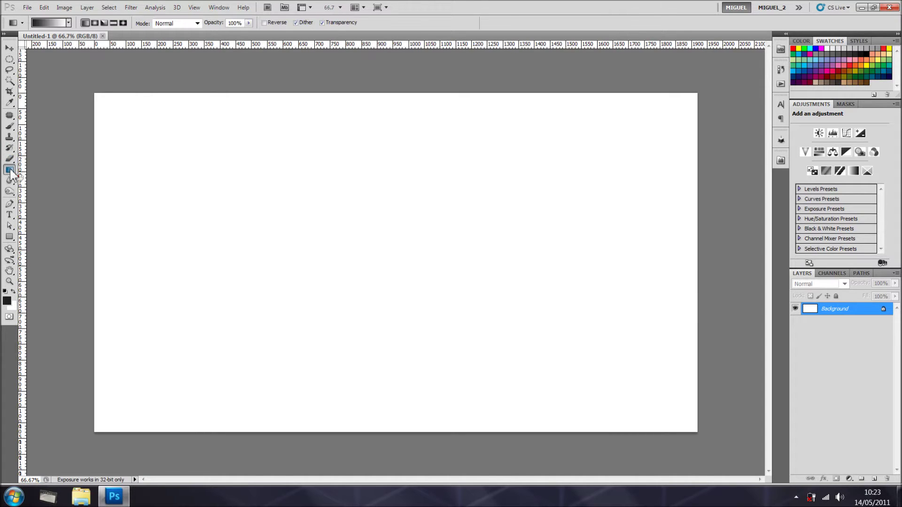
left_click_drag(283, 356, 328, 425)
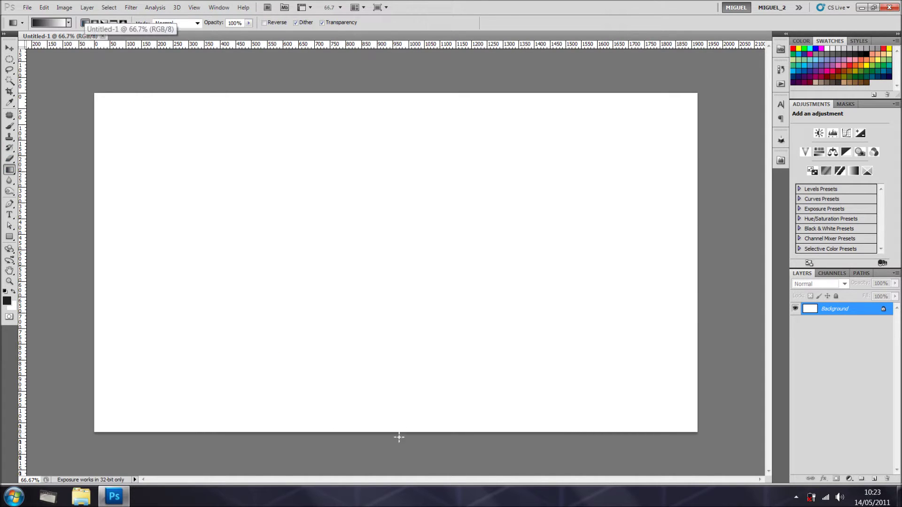
left_click_drag(396, 432, 386, 114)
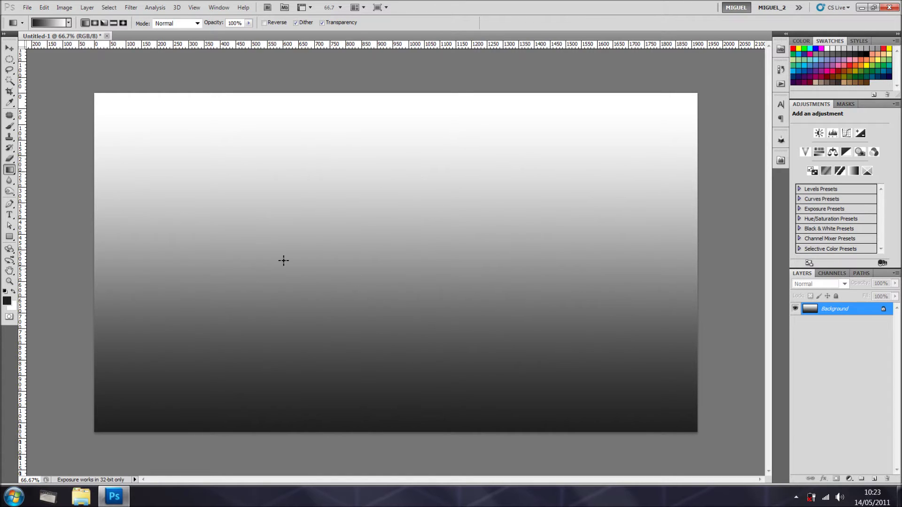
Step: Type 'Photoshop' left of the canvas centre in bold 78 pt Aparajita and commit it
left_click(10, 215)
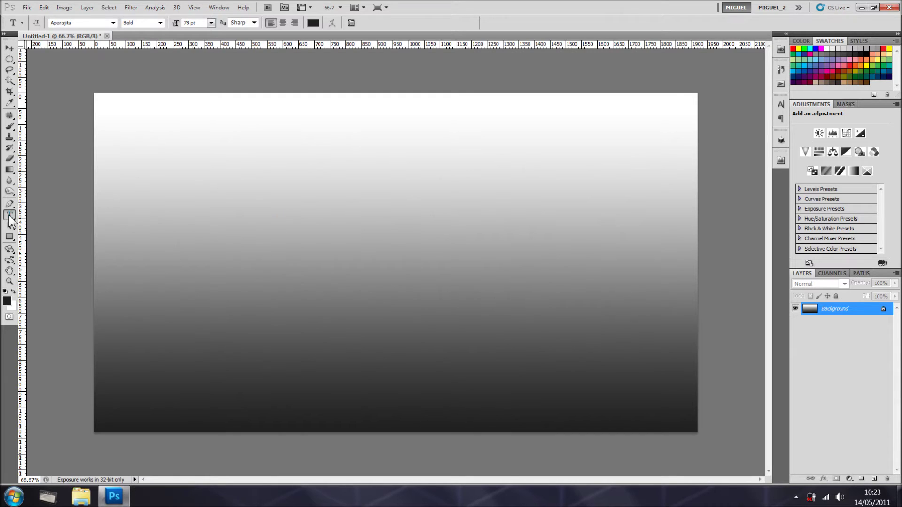
left_click(240, 268)
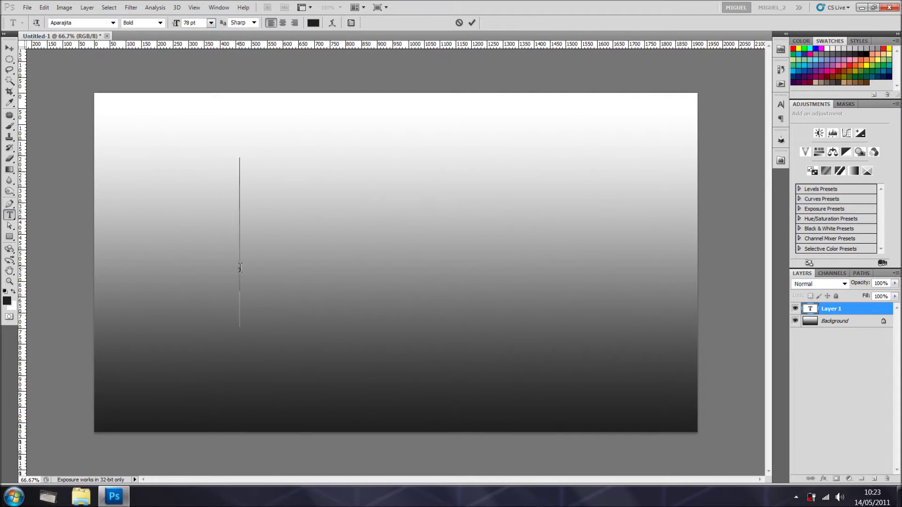
type("Phot")
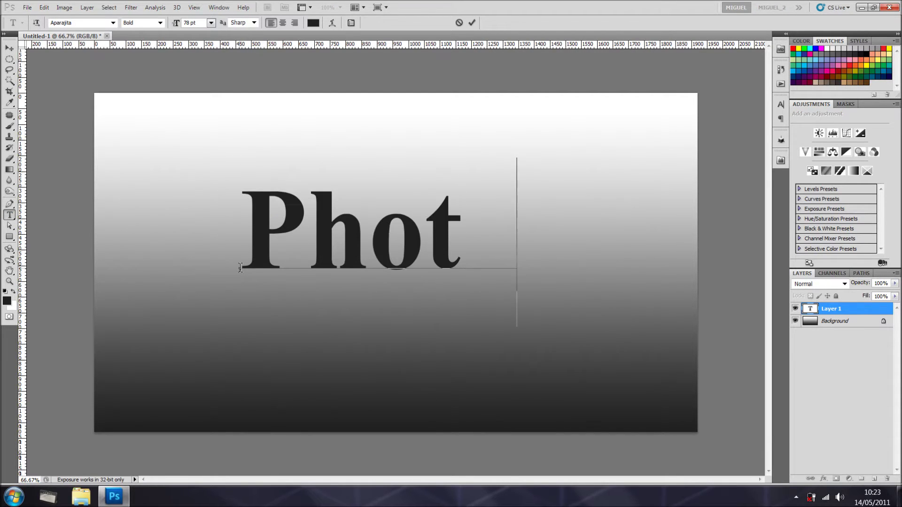
type("oshop")
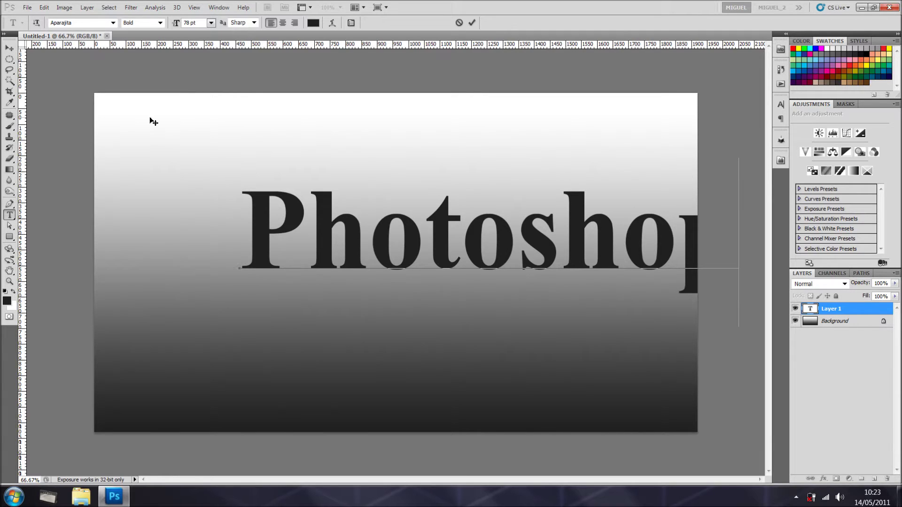
left_click(472, 22)
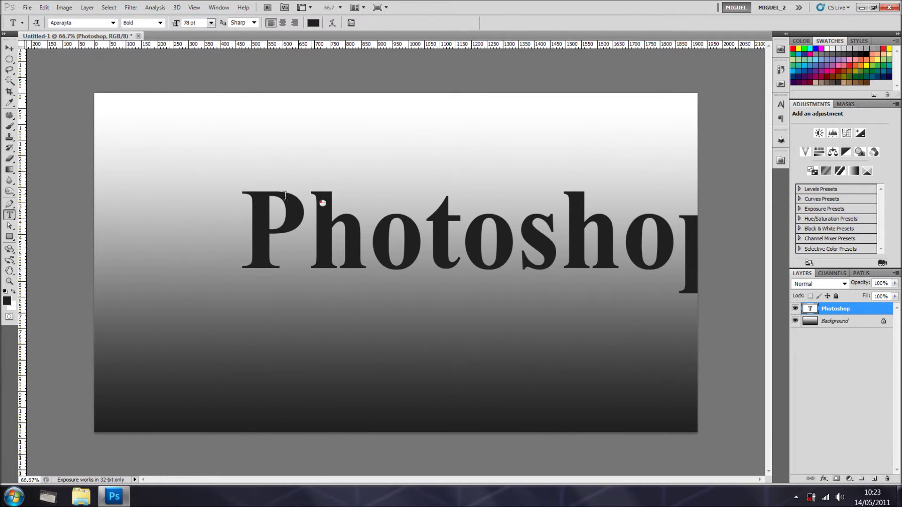
Step: Align the Photoshop text to the vertical and horizontal centres of the canvas, then deselect
left_click(9, 49)
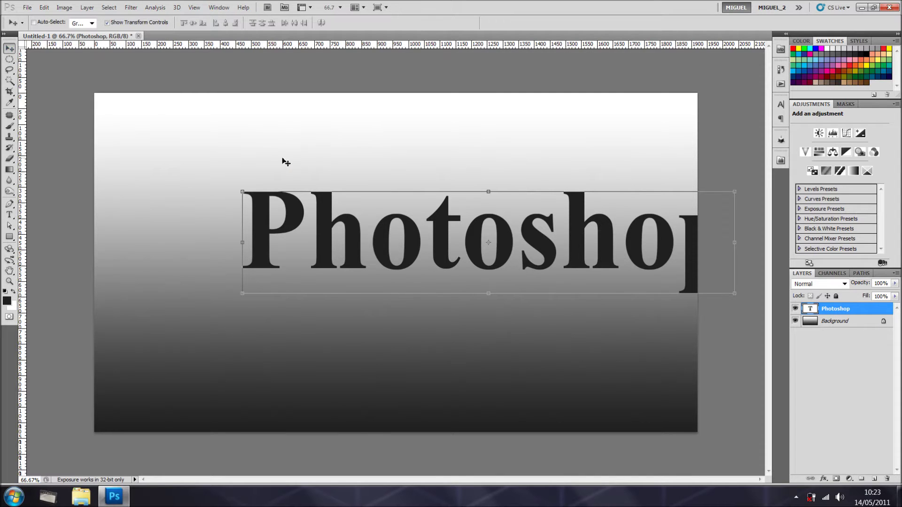
key("ctrl+a")
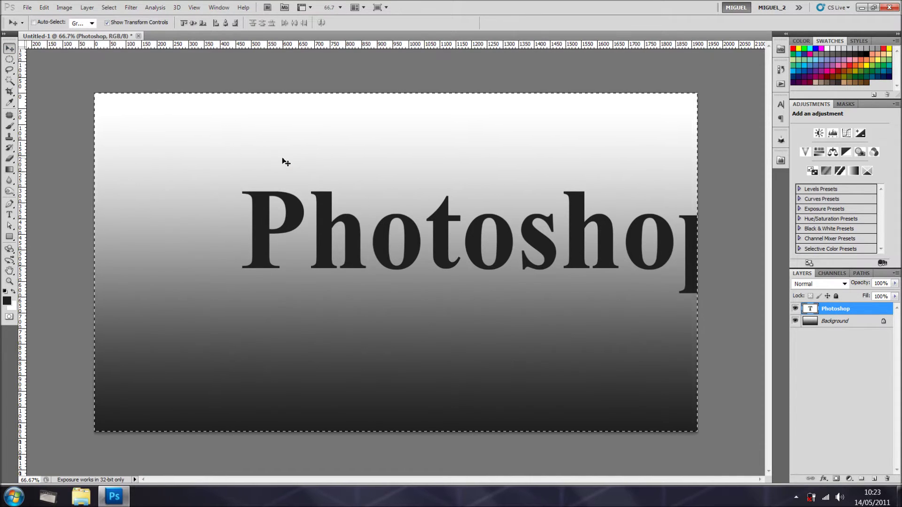
left_click(109, 7)
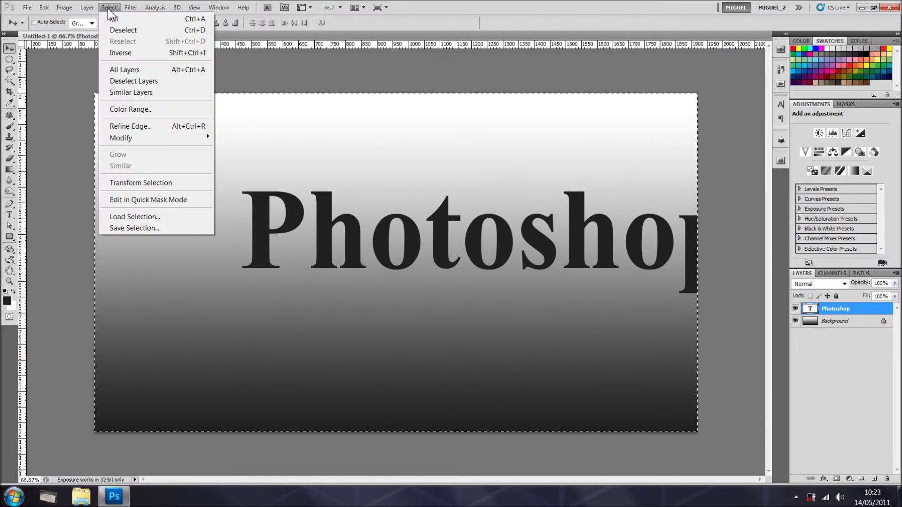
left_click(112, 7)
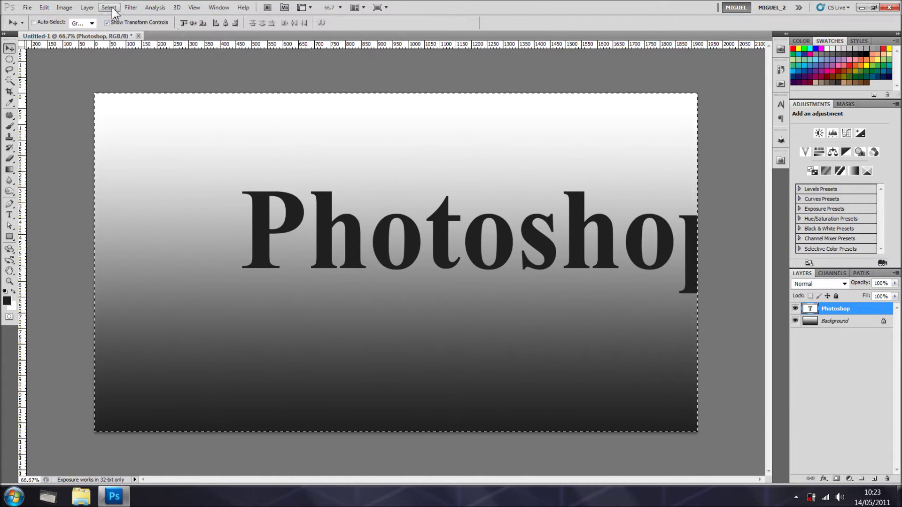
left_click(194, 22)
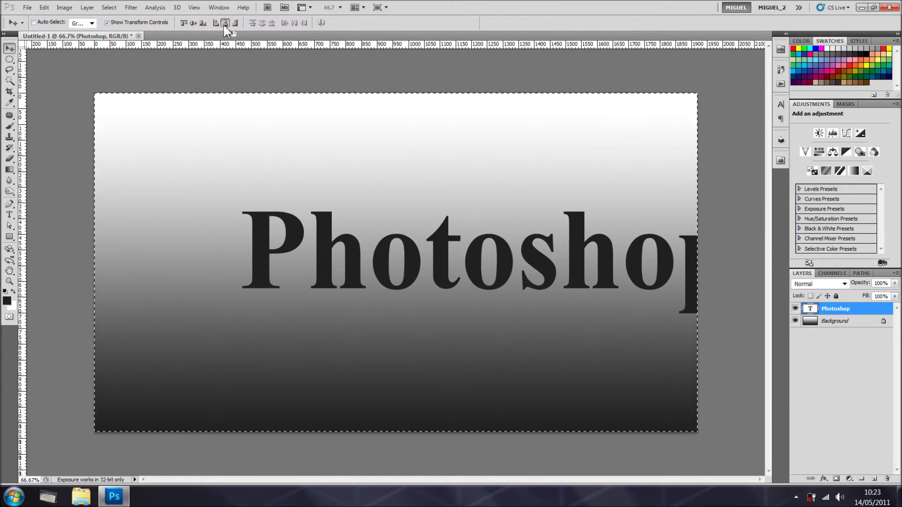
left_click(225, 22)
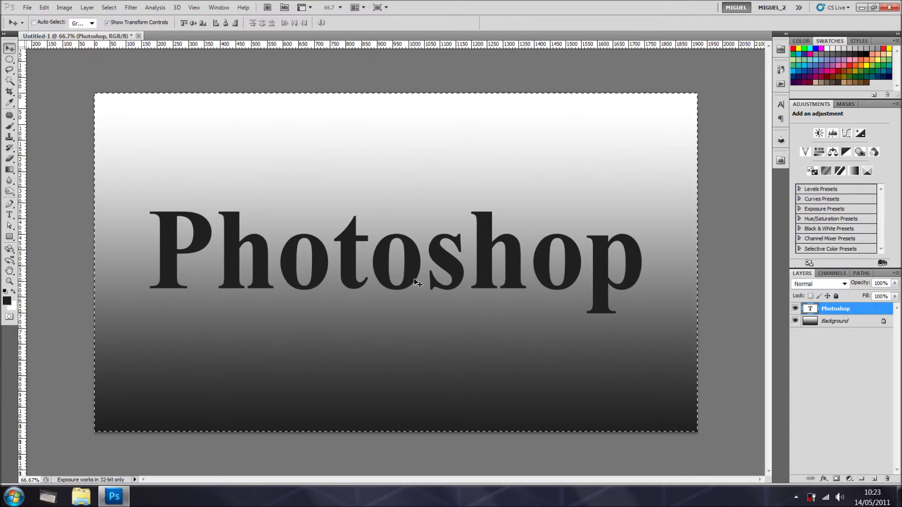
key("ctrl+d")
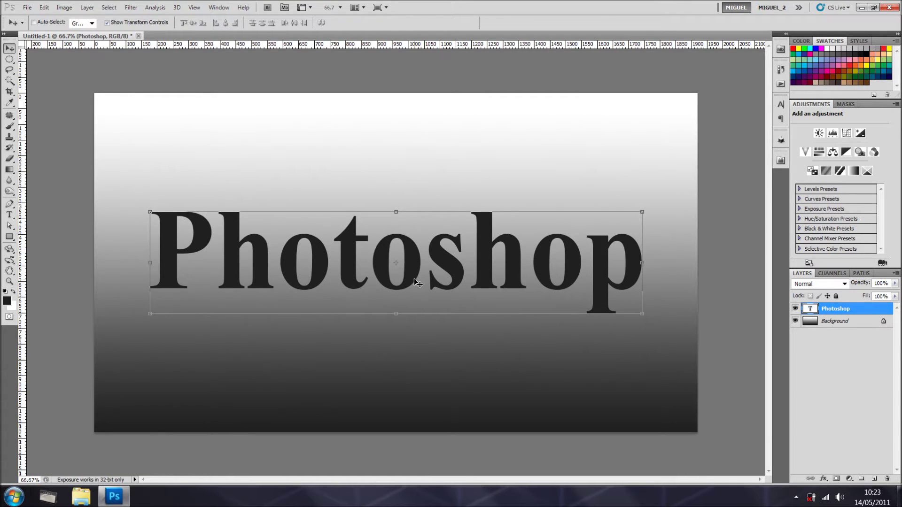
left_click(109, 7)
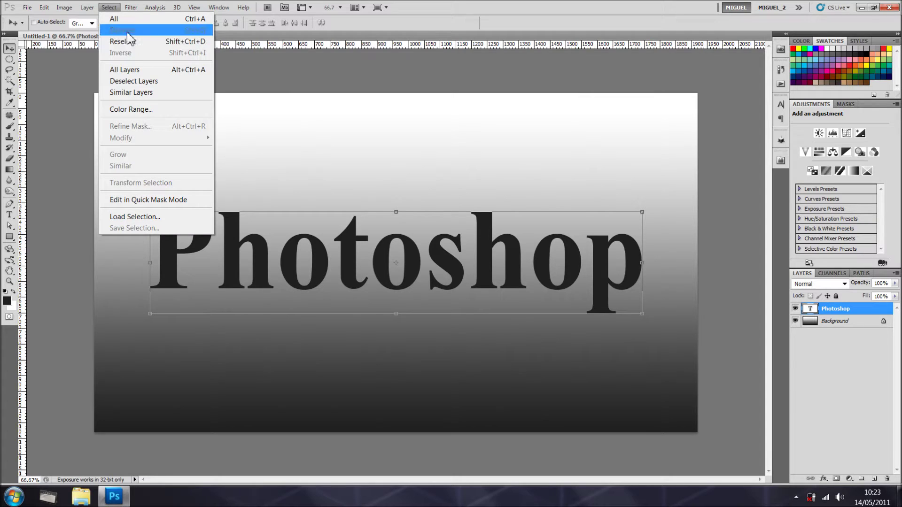
left_click(556, 25)
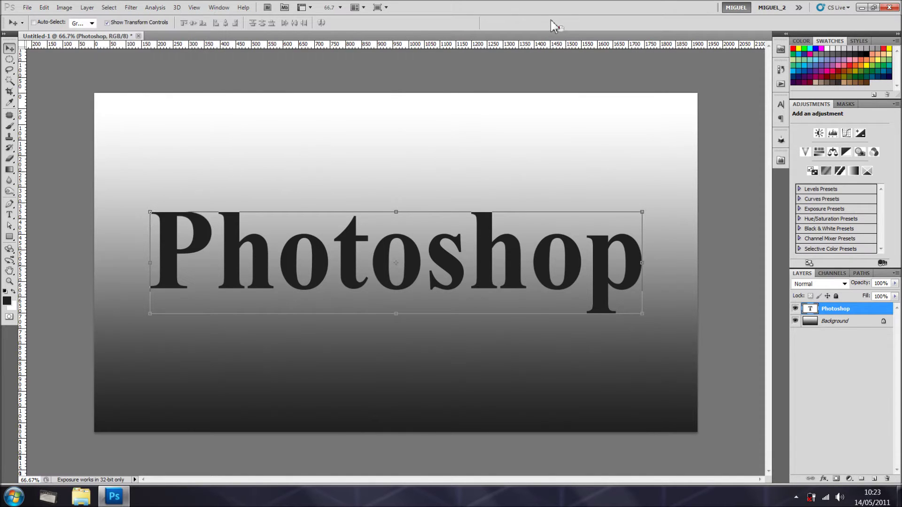
Step: Hide the gradient background layer and show the Channels panel
left_click(795, 322)
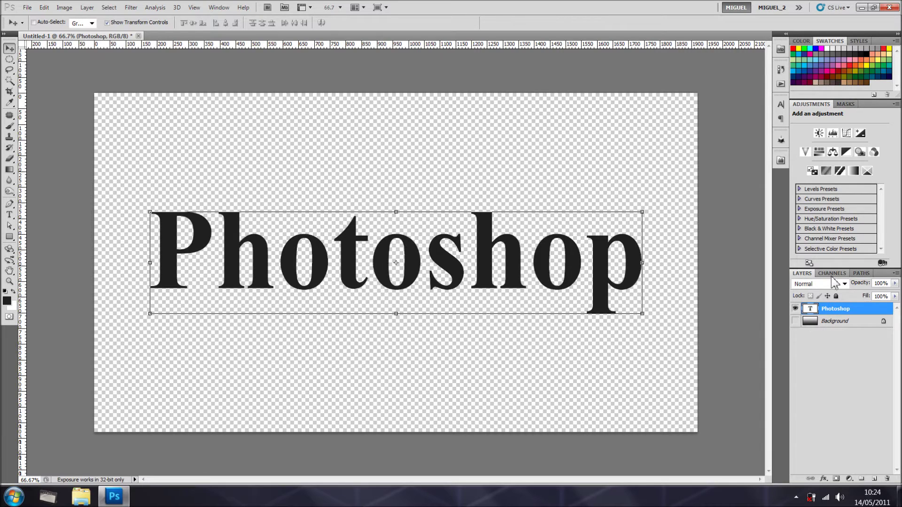
left_click(836, 277)
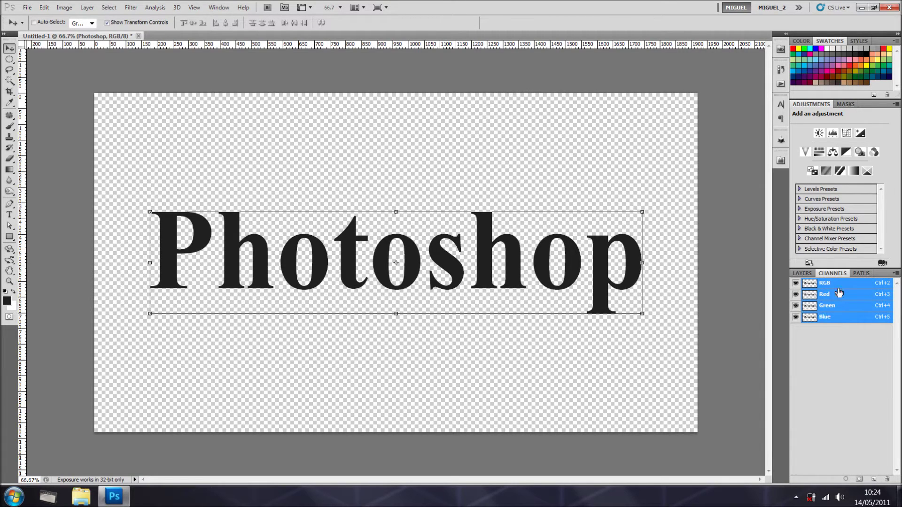
left_click(219, 7)
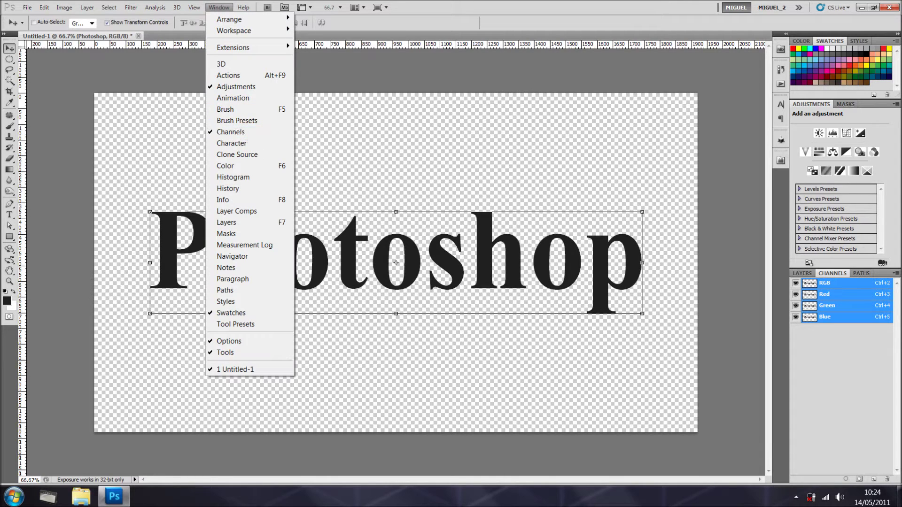
left_click(848, 389)
Step: Compare the Green, Red and Blue channels, then duplicate Blue into a Blue copy channel
left_click(823, 306)
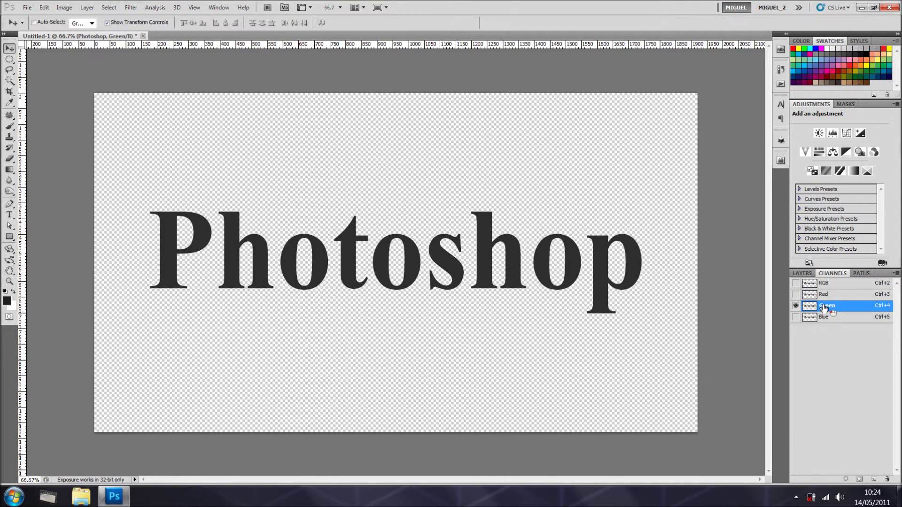
left_click(825, 296)
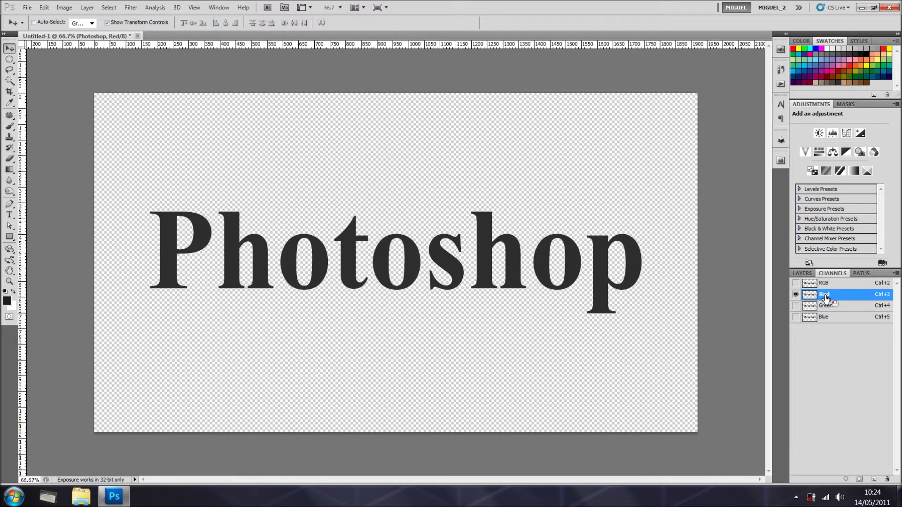
left_click(825, 317)
left_click(825, 295)
left_click(830, 319)
left_click_drag(832, 320, 873, 478)
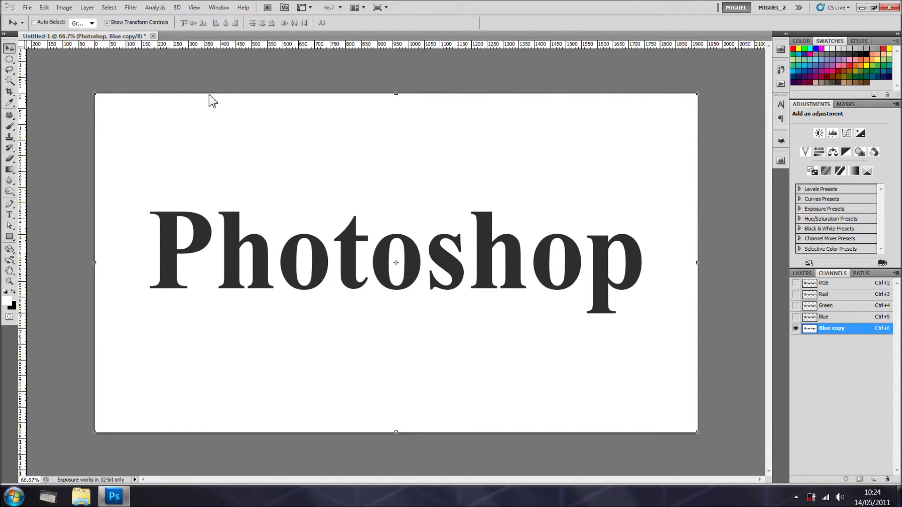
left_click(129, 11)
Step: Apply a Gaussian Blur with a 1.2-pixel radius to the Blue copy channel
mouse_move(174, 120)
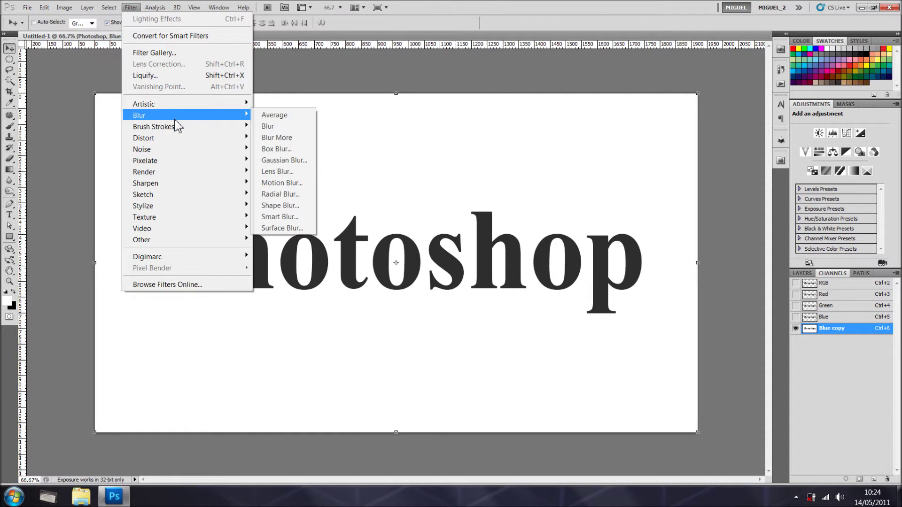
left_click(293, 160)
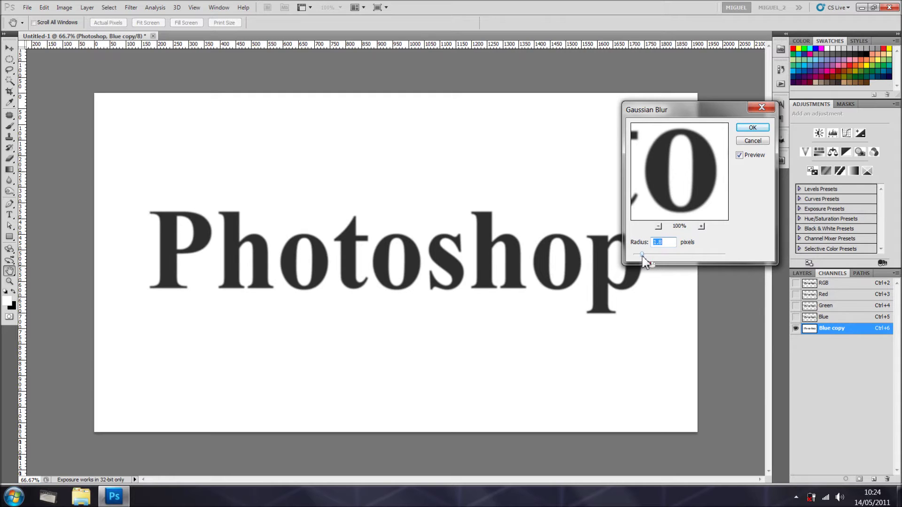
left_click_drag(642, 257, 638, 257)
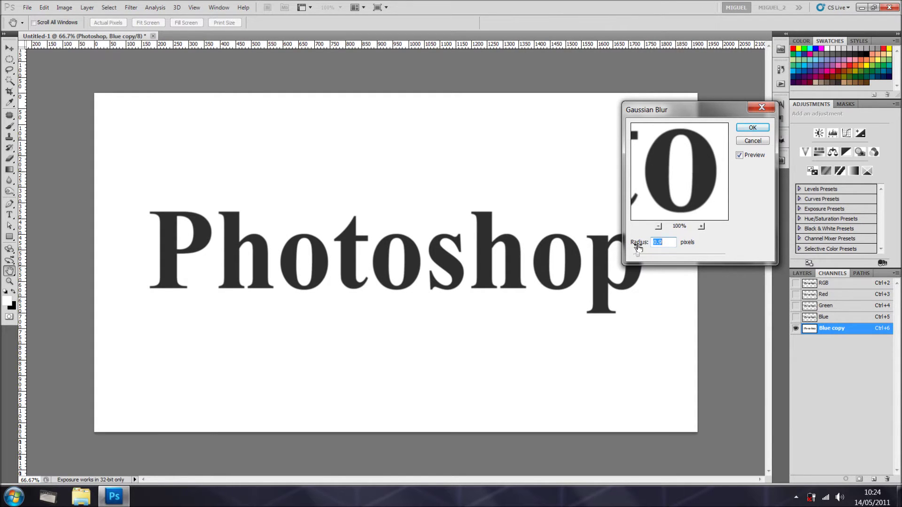
left_click_drag(639, 246, 640, 246)
left_click(751, 128)
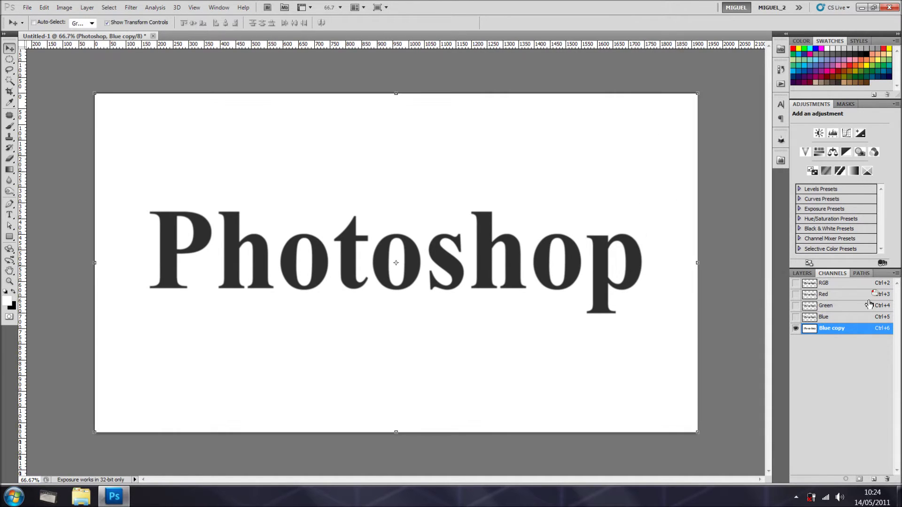
Step: Return to the RGB composite, add Layer 1 above the text and fill it with 50% Gray
left_click(820, 284)
left_click(803, 274)
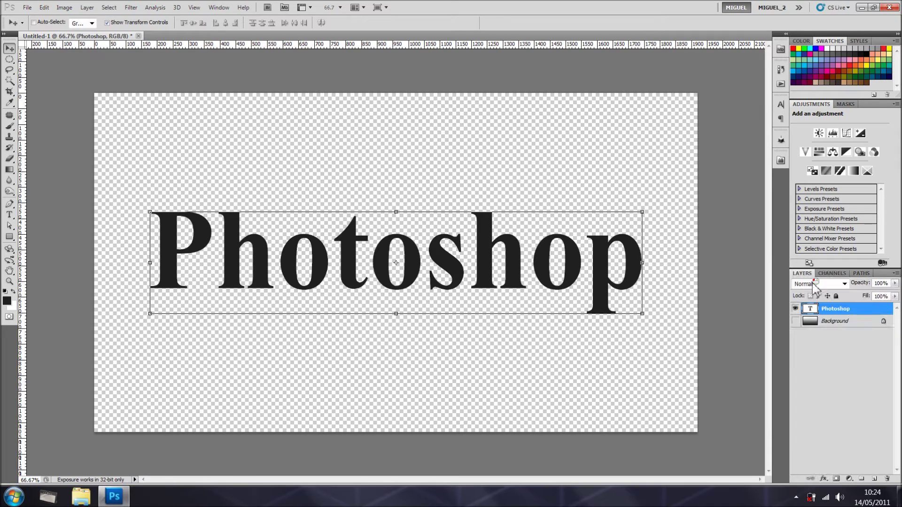
left_click(874, 479)
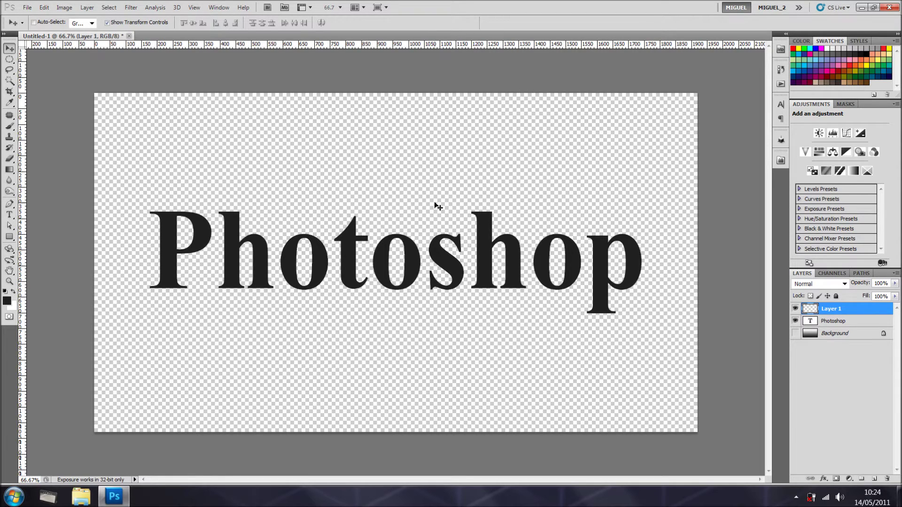
left_click(44, 7)
left_click(89, 178)
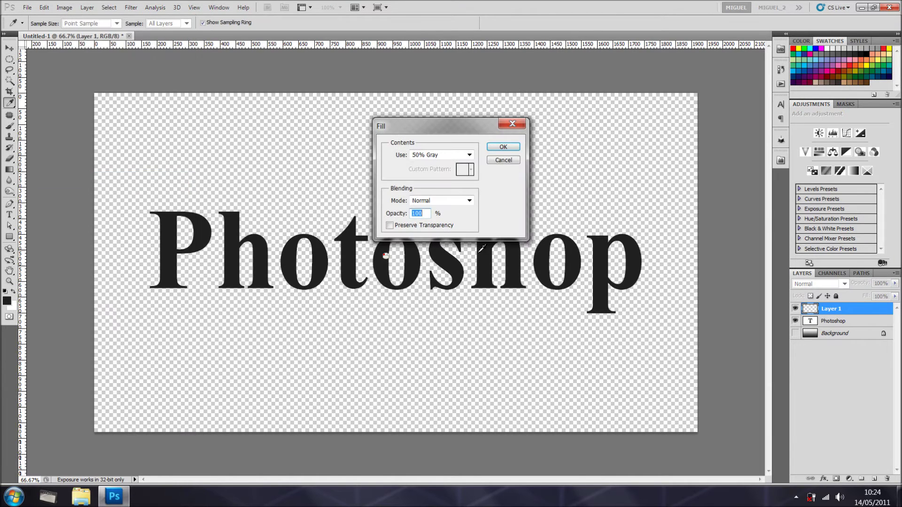
left_click(503, 146)
key("v")
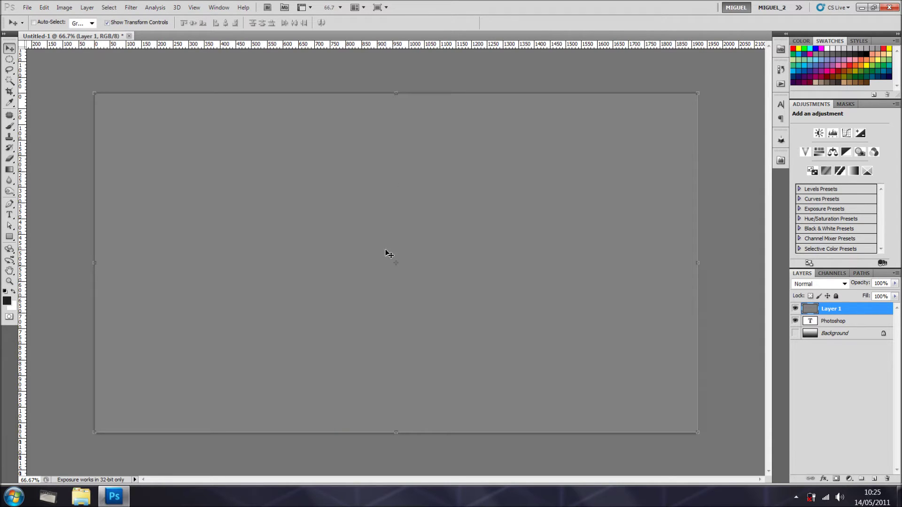
Step: Open the Render > Lighting Effects filter for the gray layer
left_click(131, 7)
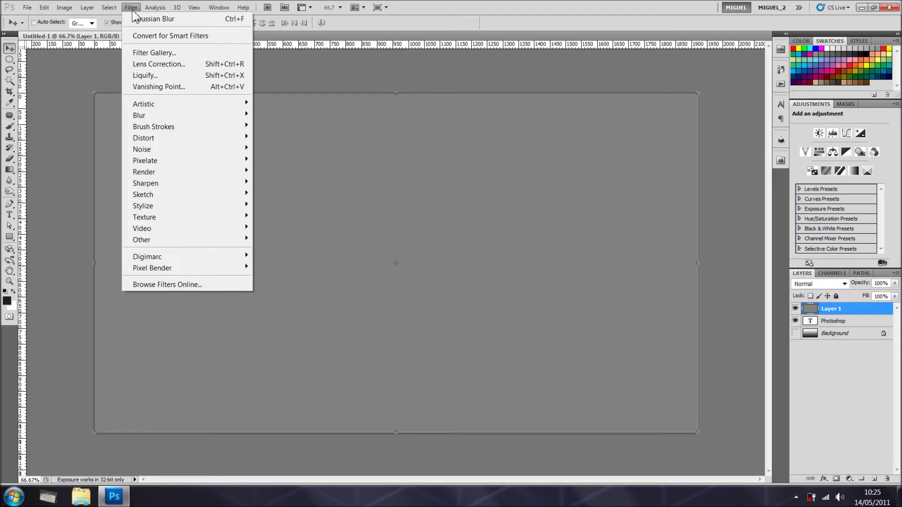
mouse_move(163, 175)
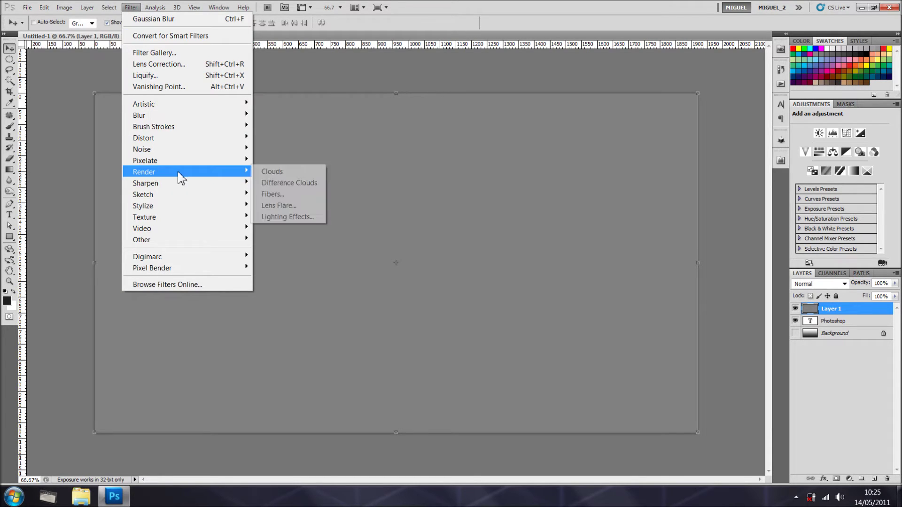
left_click(287, 221)
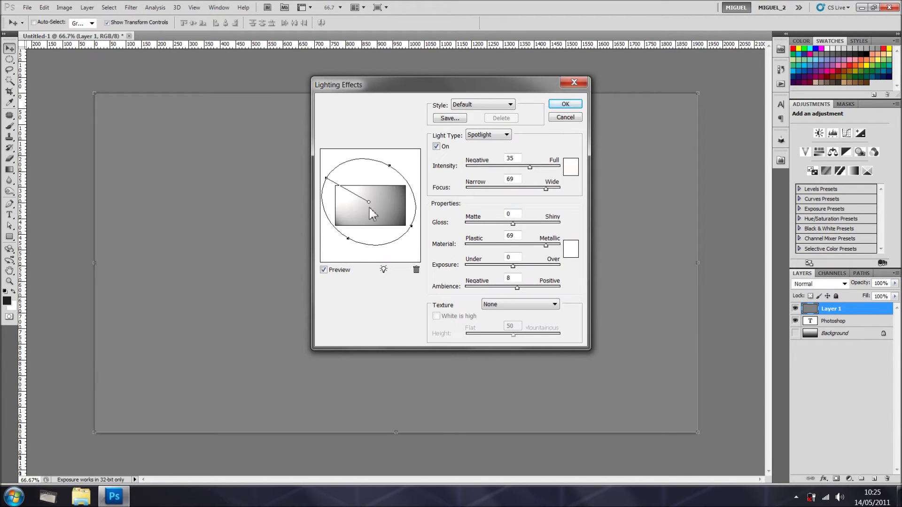
Step: Light Layer 1 with a widened spotlight, using Blue copy as texture at height 75
mouse_move(371, 207)
left_mouse_down()
mouse_move(362, 214)
mouse_move(370, 209)
left_mouse_up()
left_click_drag(410, 229, 412, 226)
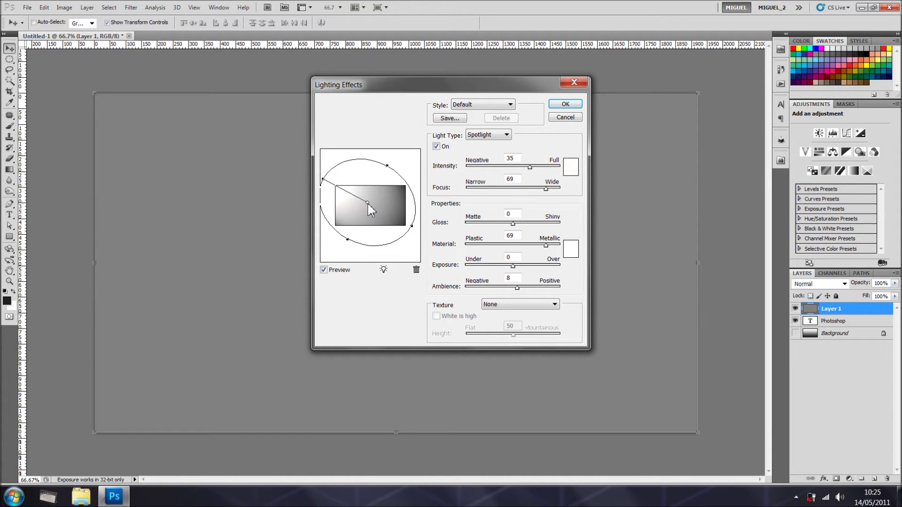
left_click_drag(366, 202, 369, 204)
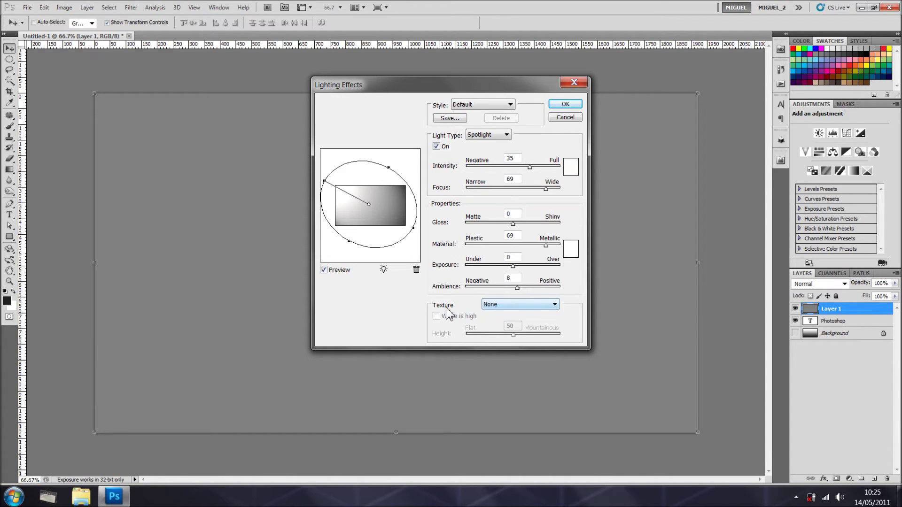
left_click(554, 307)
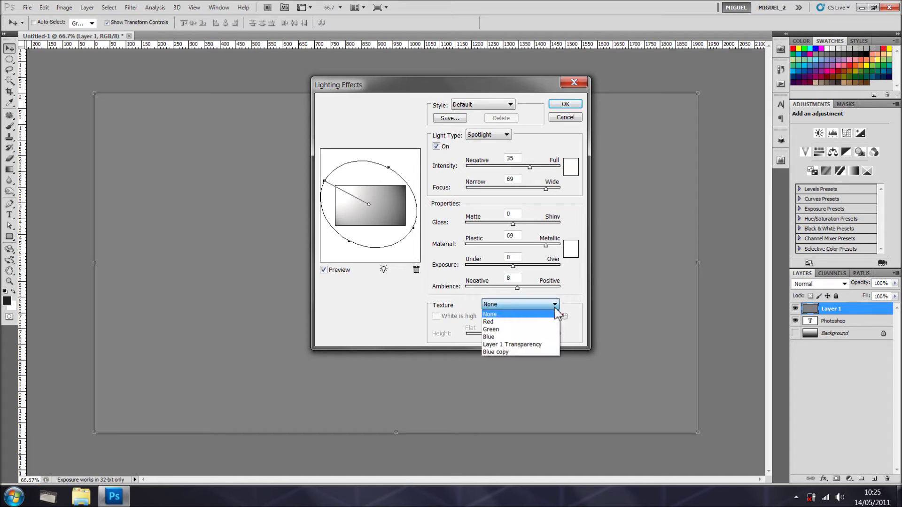
left_click(526, 353)
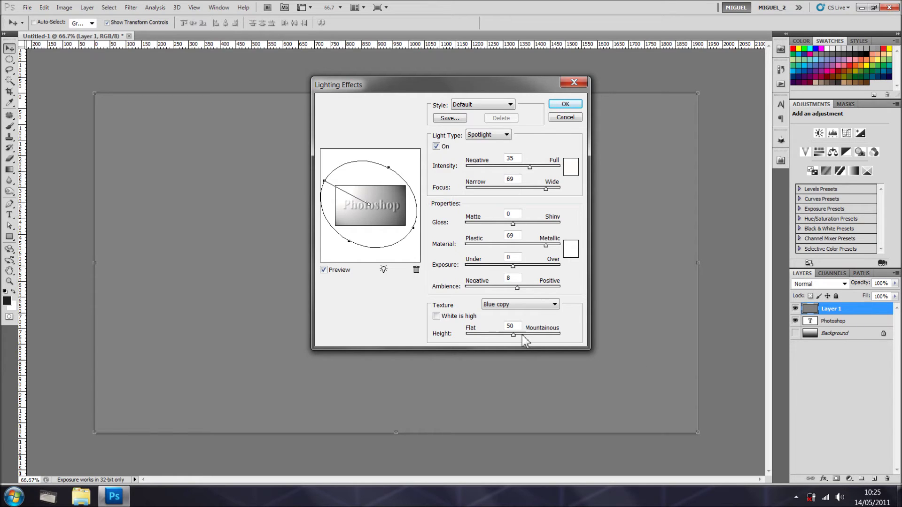
left_click_drag(522, 335, 541, 340)
left_click(565, 105)
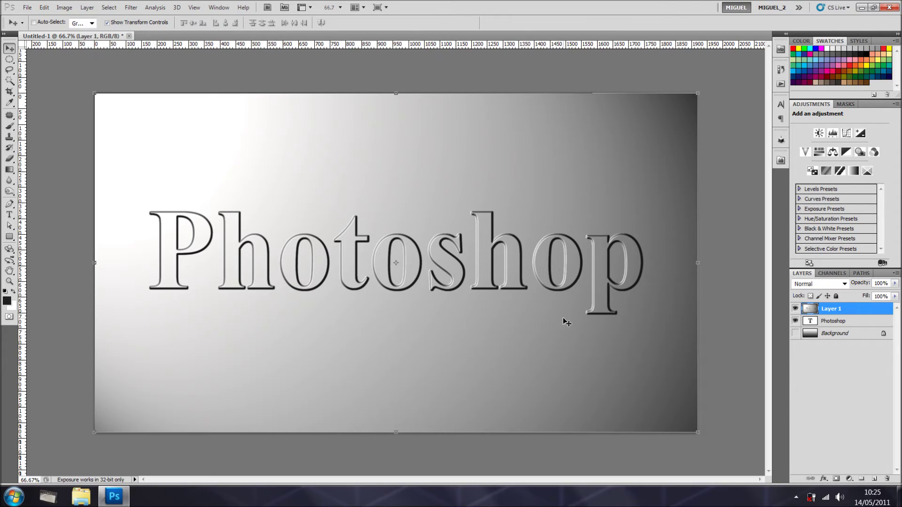
Step: Open Image > Adjustments > Curves for the embossed Layer 1
left_click(65, 8)
mouse_move(87, 43)
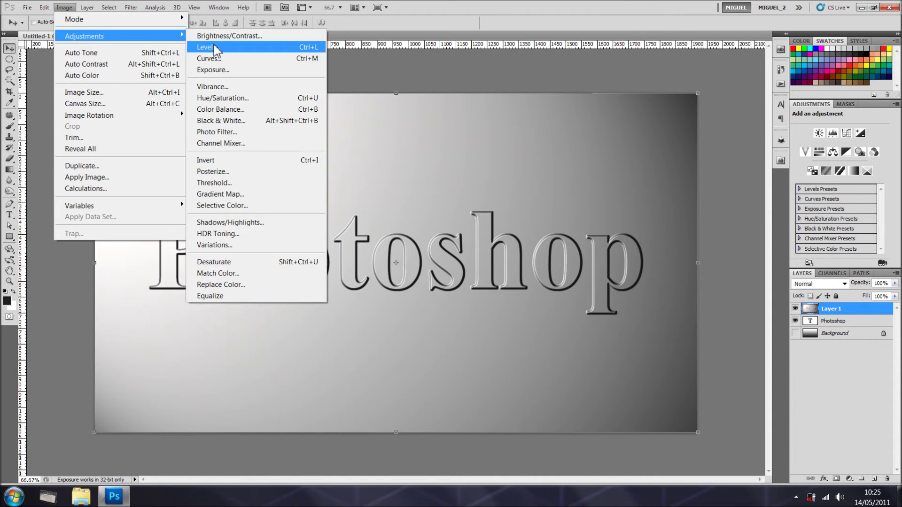
left_click(227, 58)
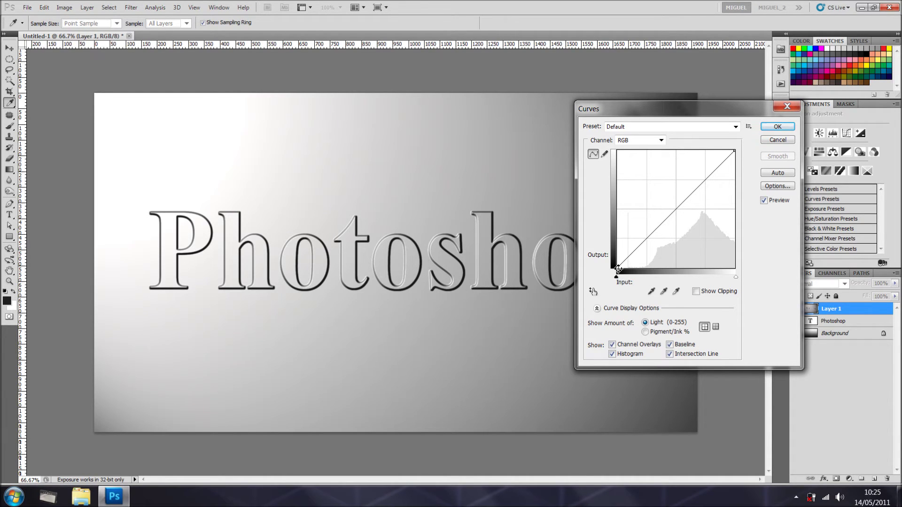
Step: Bend the RGB curve into a wave of alternating peaks and troughs, bright end at 193
left_click_drag(617, 267, 617, 178)
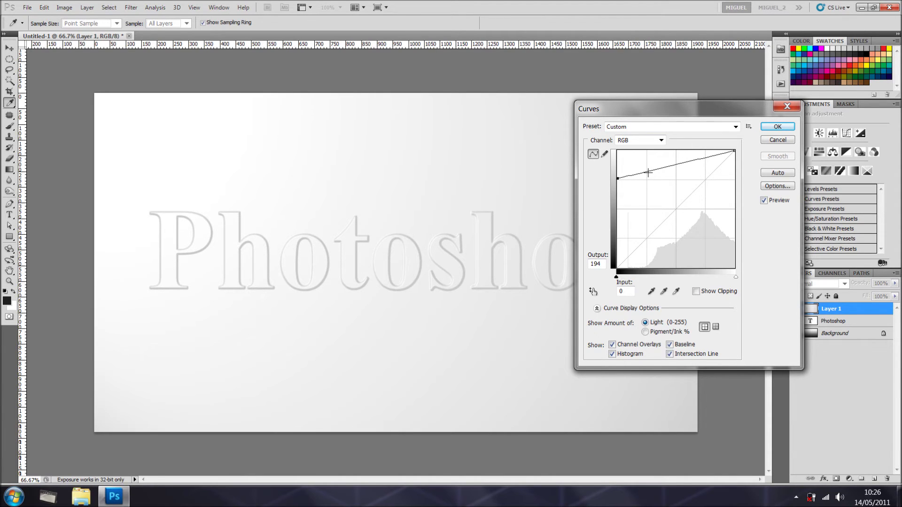
left_click_drag(648, 172, 647, 239)
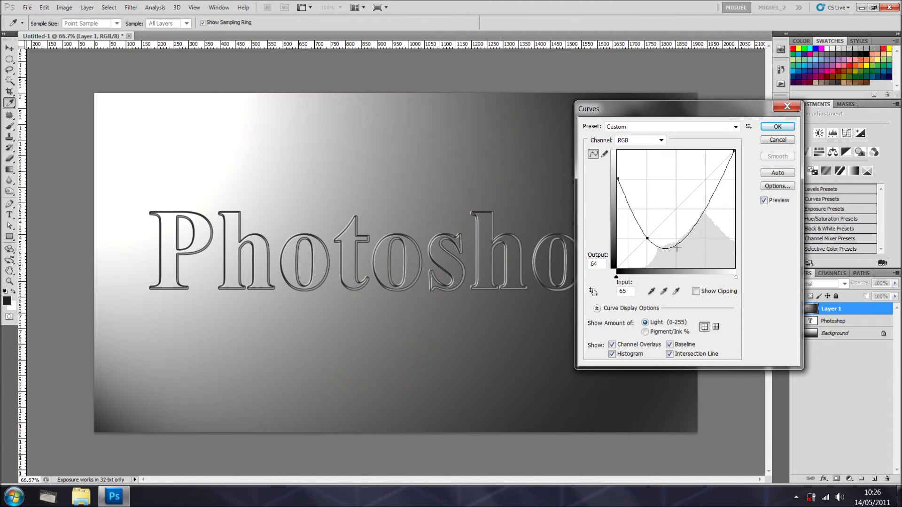
left_click_drag(676, 247, 677, 181)
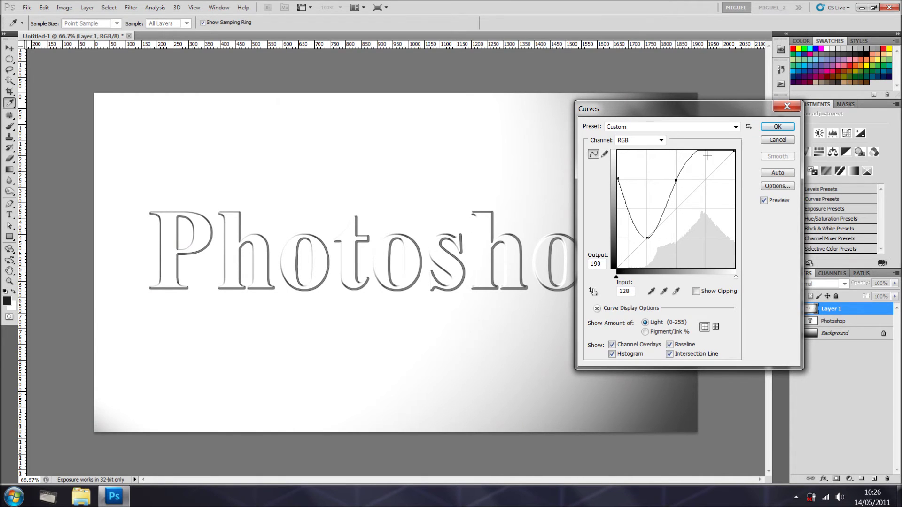
left_click_drag(705, 151, 706, 240)
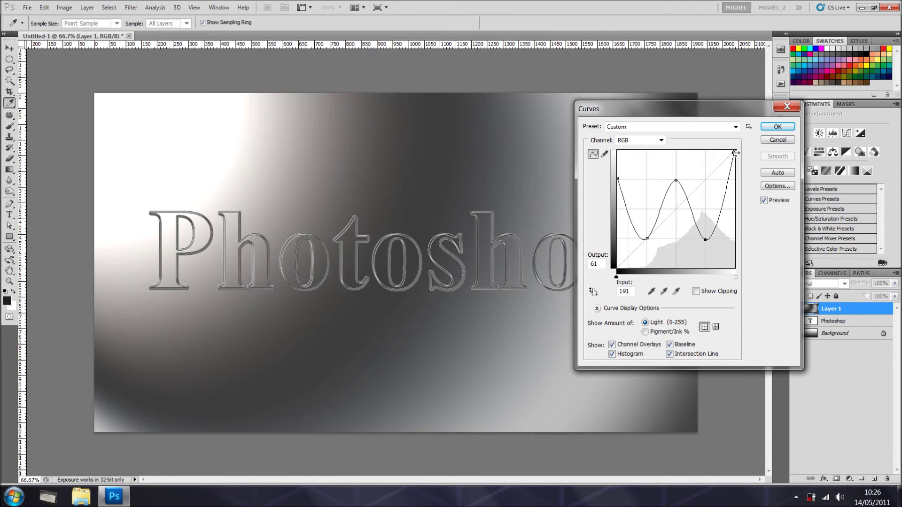
left_click_drag(735, 151, 734, 179)
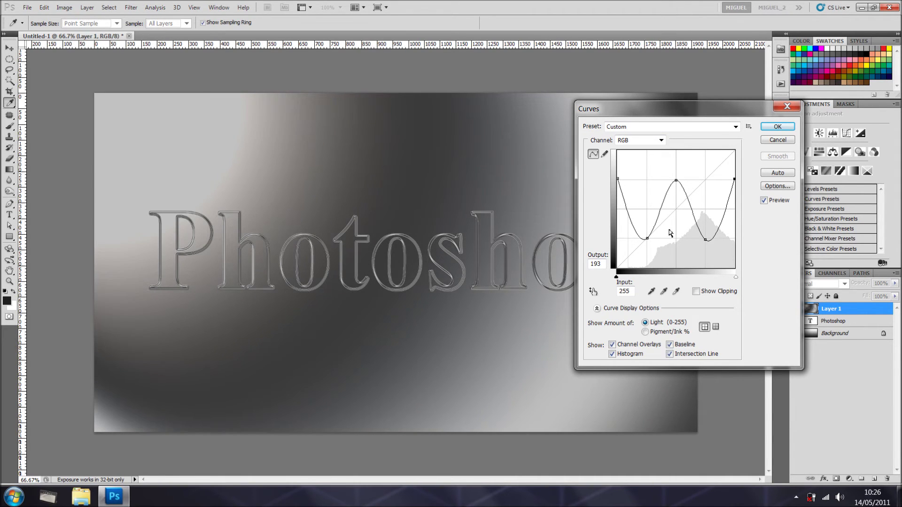
left_click_drag(676, 182, 677, 176)
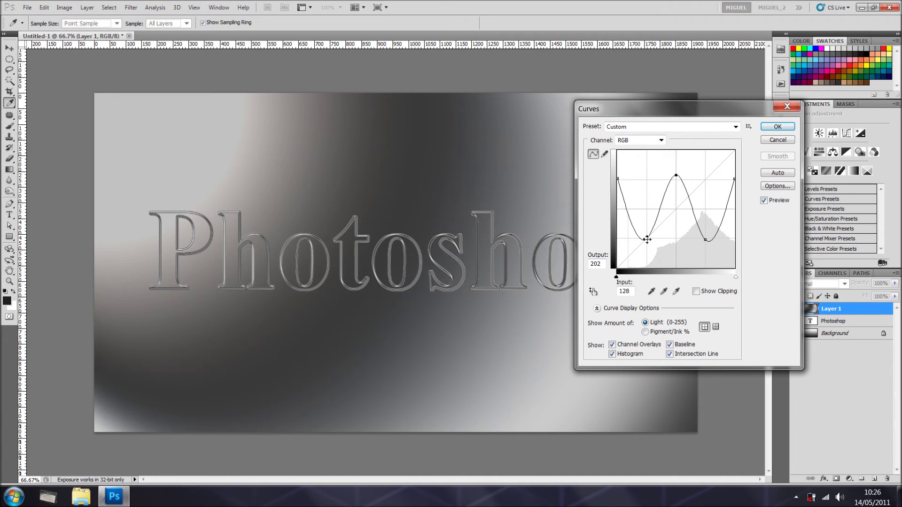
left_click_drag(618, 179, 618, 178)
Step: Refine the wave: bright end 203, middle peak 219, dark end 215, troughs adjusted, then apply
left_click(734, 179)
left_click_drag(745, 188, 745, 183)
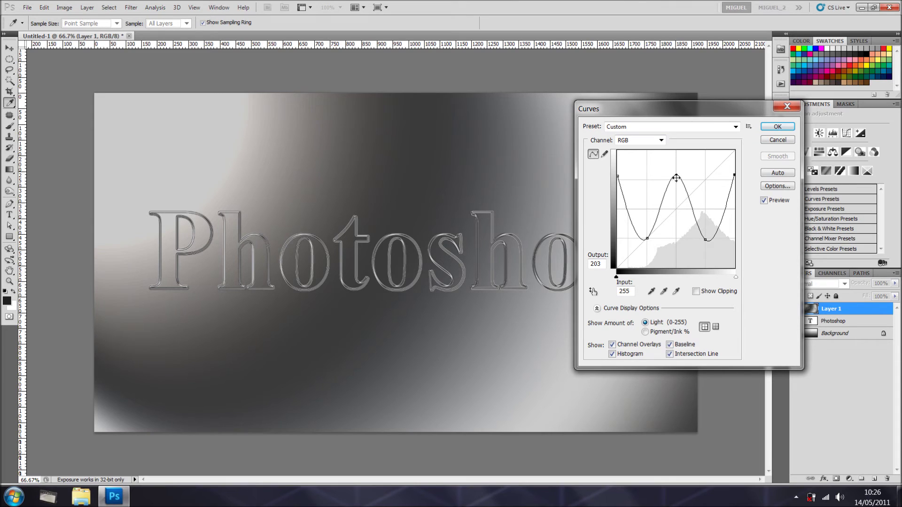
left_click_drag(677, 176, 676, 167)
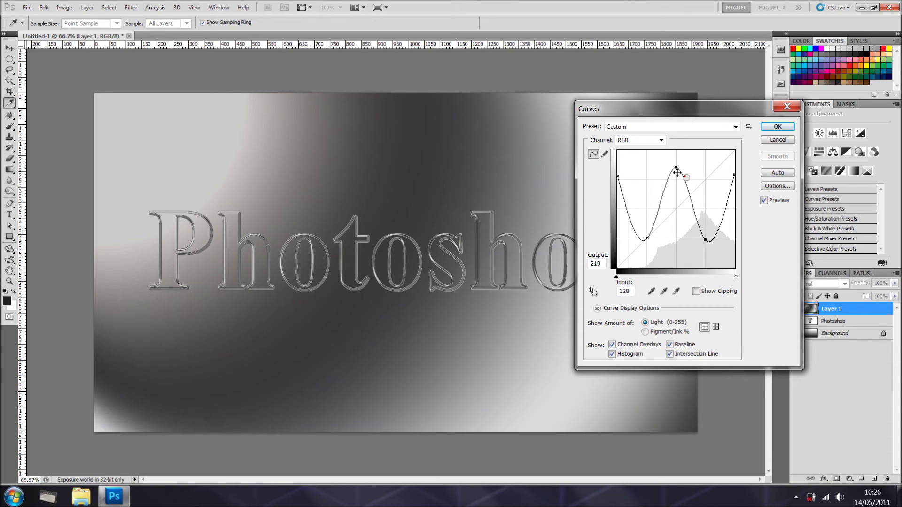
left_click_drag(618, 177, 619, 169)
left_click_drag(649, 241, 648, 234)
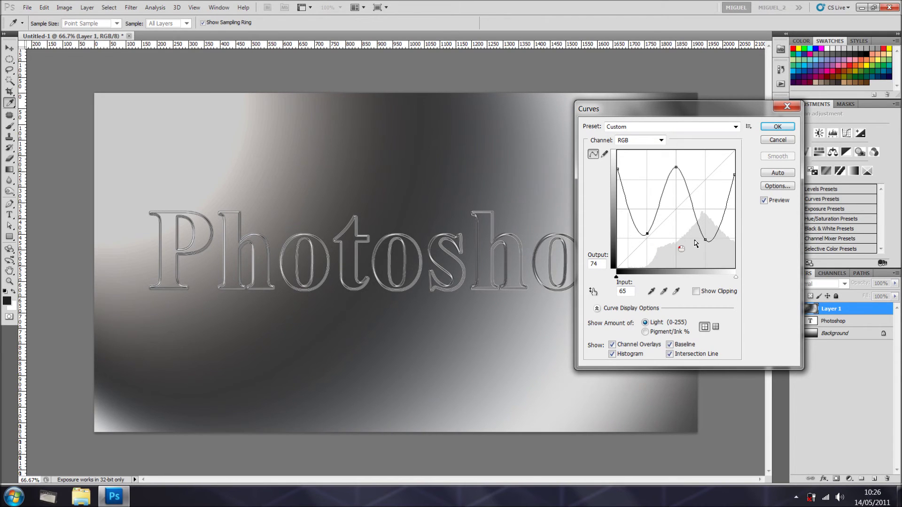
left_click_drag(706, 240, 706, 236)
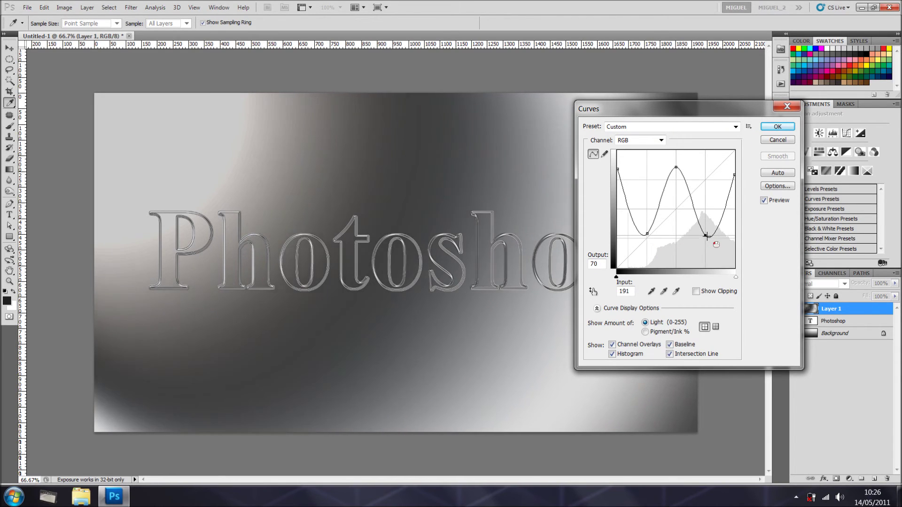
left_click(778, 127)
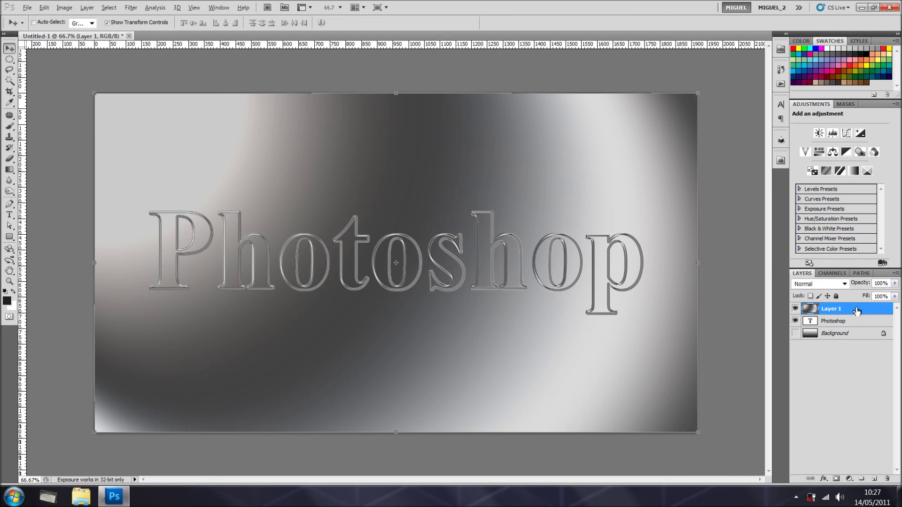
Step: Clip the chrome Layer 1 to the Photoshop text layer below it
left_click(883, 316, "alt")
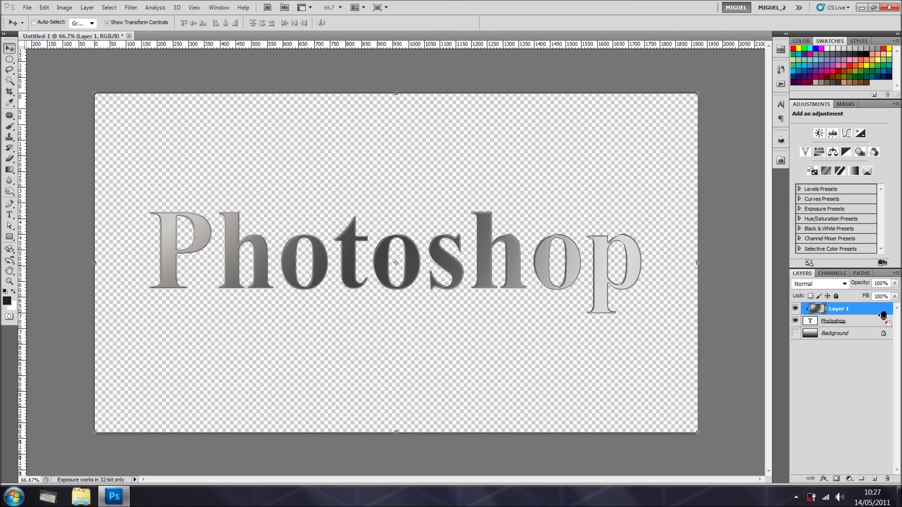
left_click(795, 334)
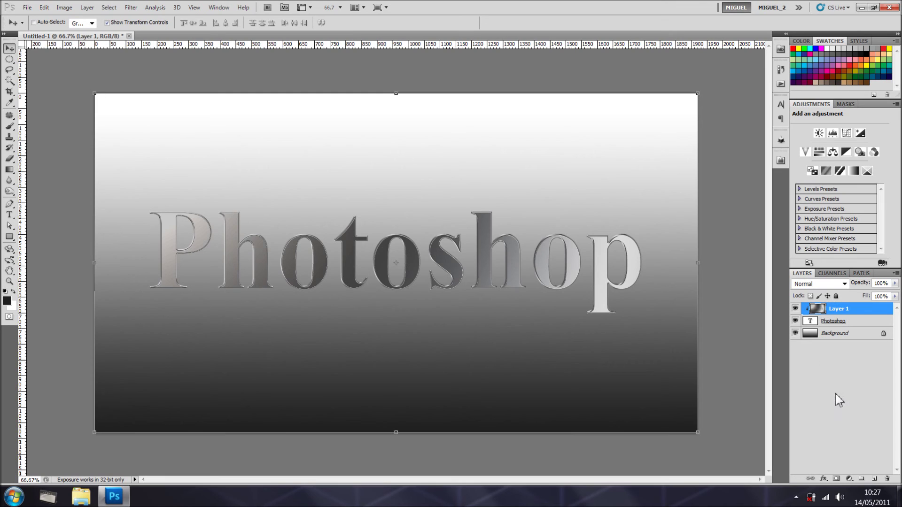
left_click(837, 323)
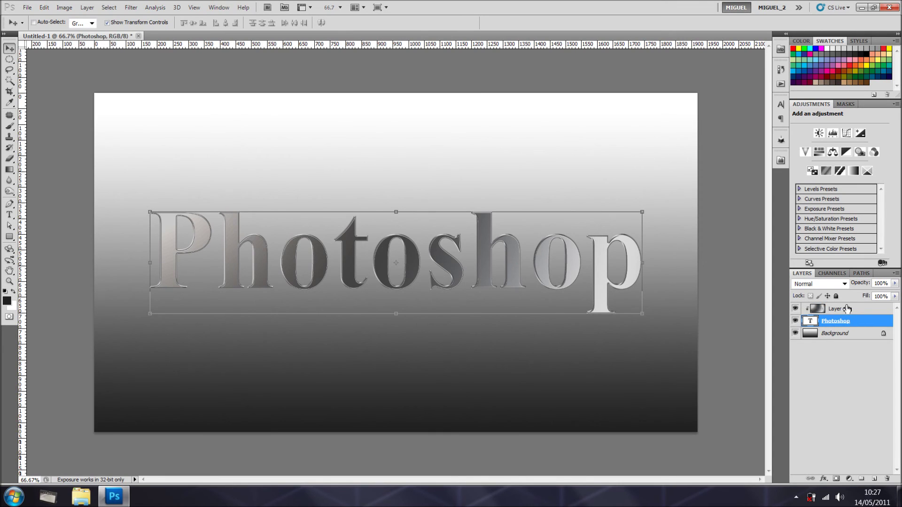
Step: With Background hidden, Merge Visible the text and chrome into one Layer 1, then show Background
right_click(847, 310)
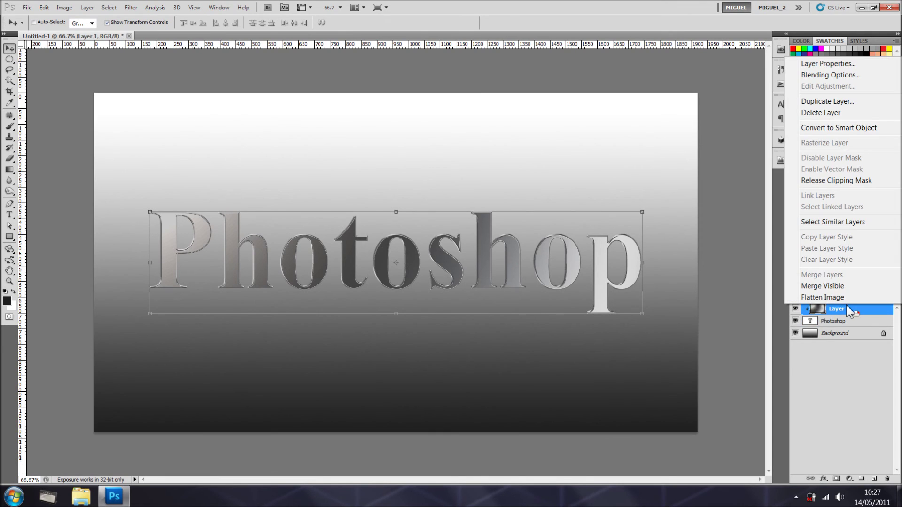
left_click(795, 337)
left_click(795, 333)
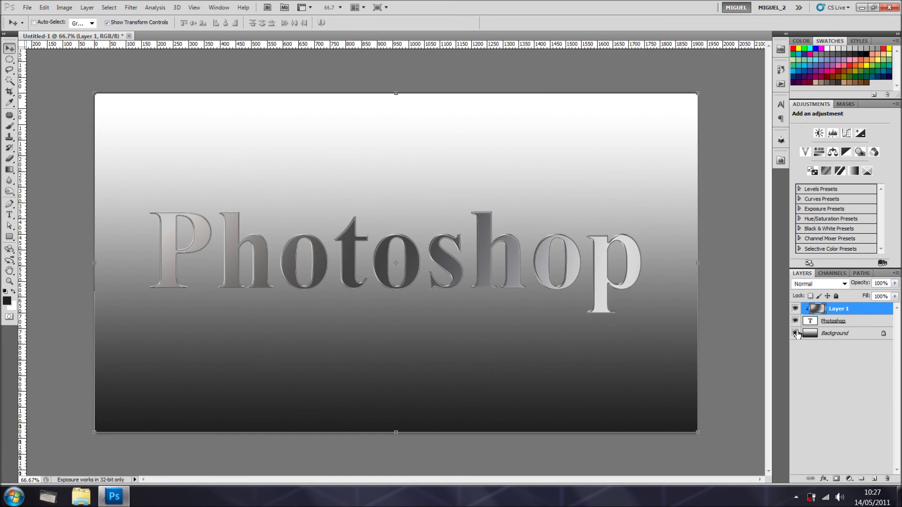
right_click(842, 308)
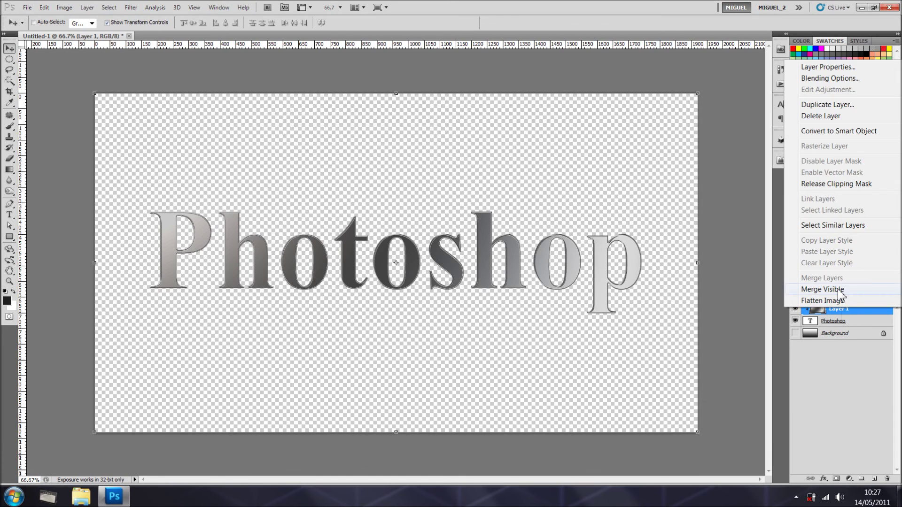
left_click(840, 290)
left_click(795, 321)
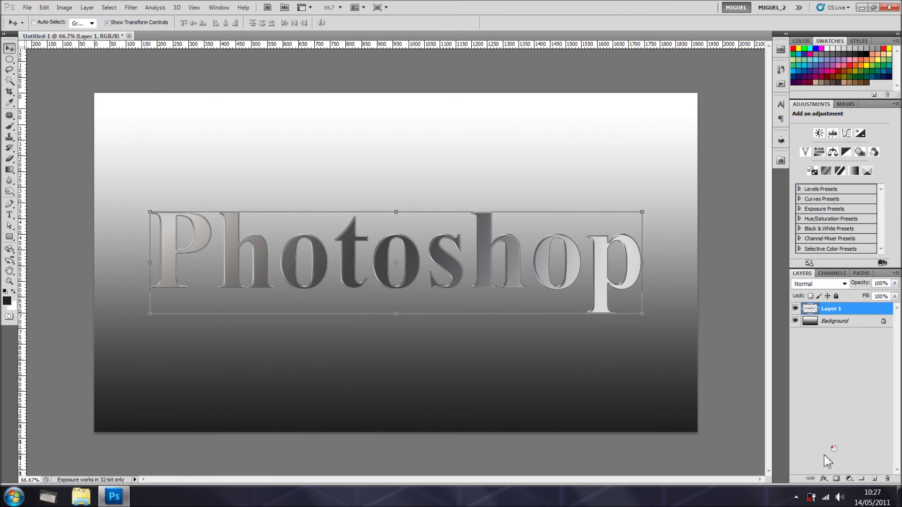
Step: Give Layer 1 a Drop Shadow with 6 px distance and a 3 px black Stroke
left_click(824, 479)
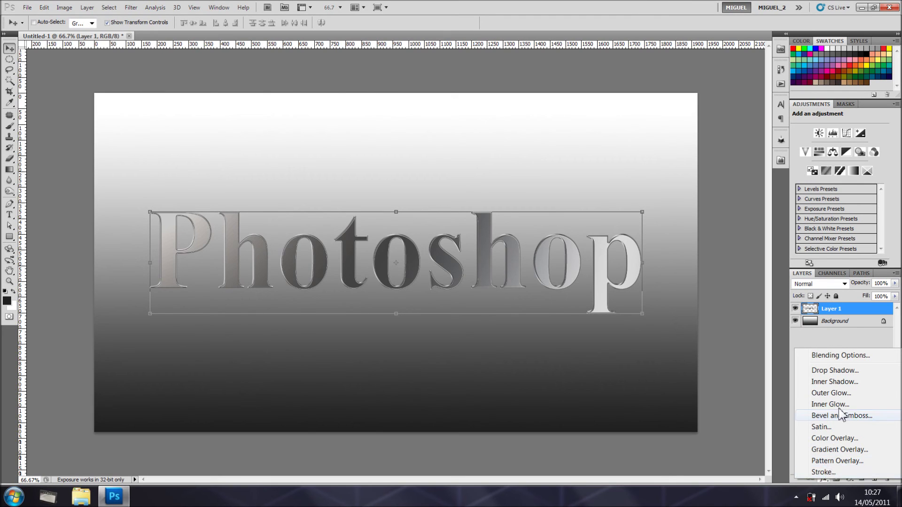
left_click(835, 371)
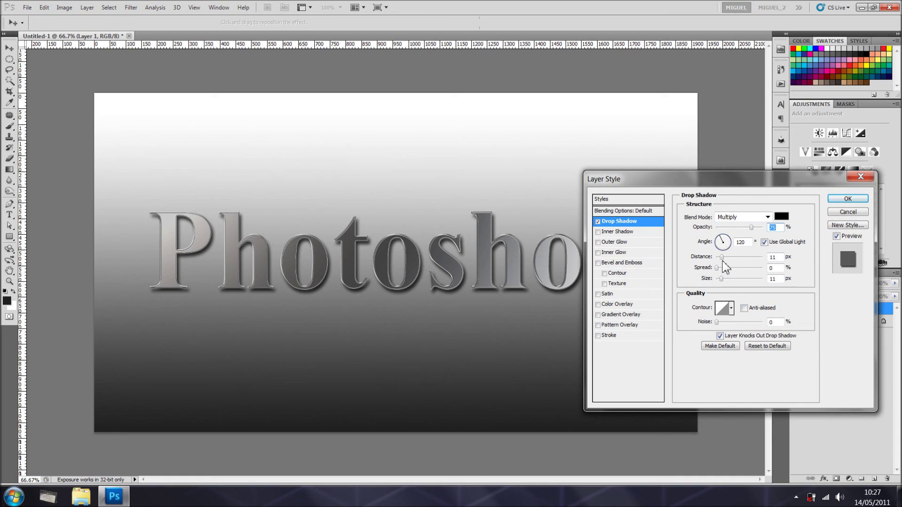
left_click_drag(707, 263, 705, 263)
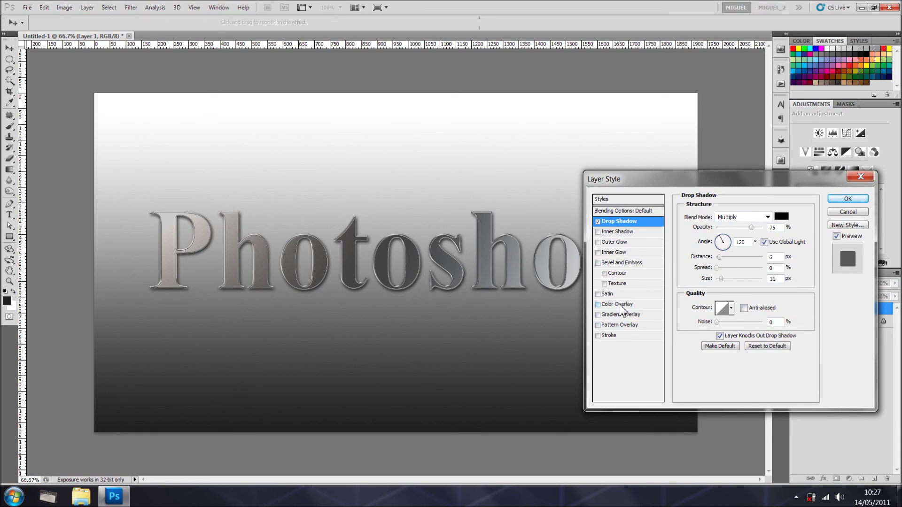
left_click(619, 337)
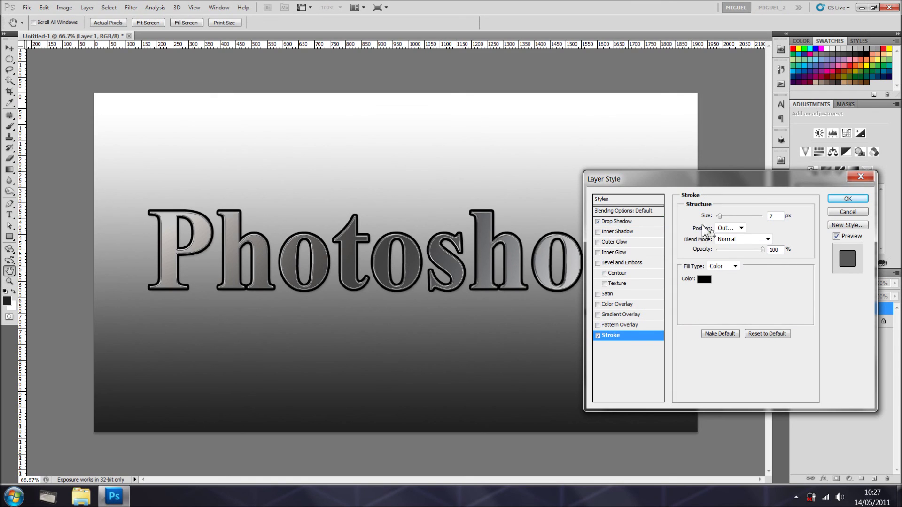
left_click_drag(704, 219, 702, 220)
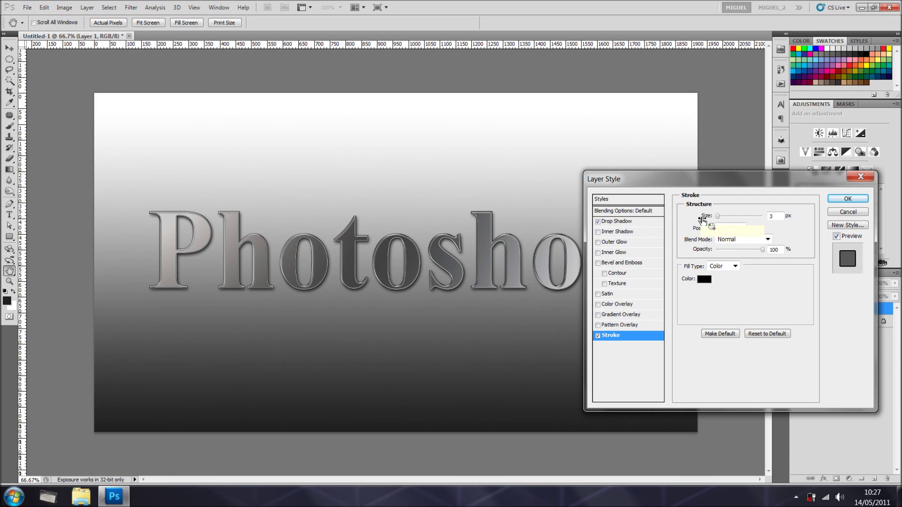
left_click_drag(701, 220, 702, 221)
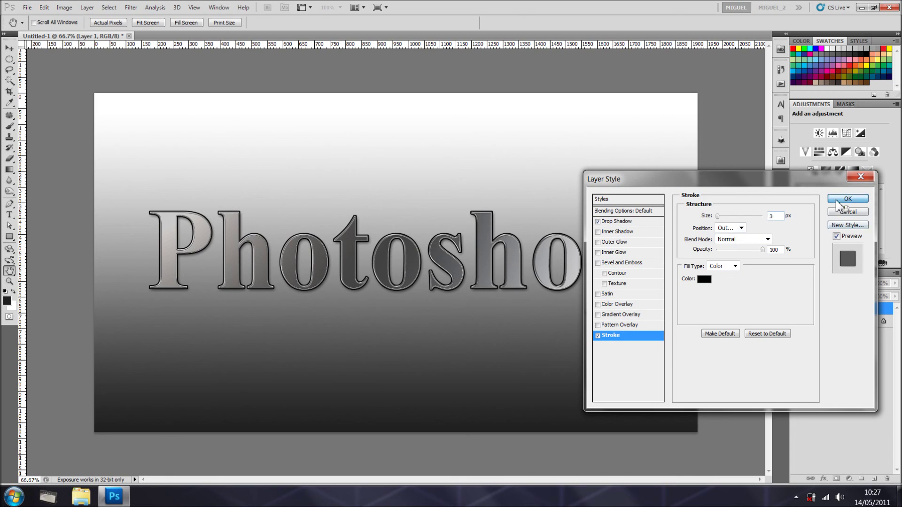
left_click(847, 198)
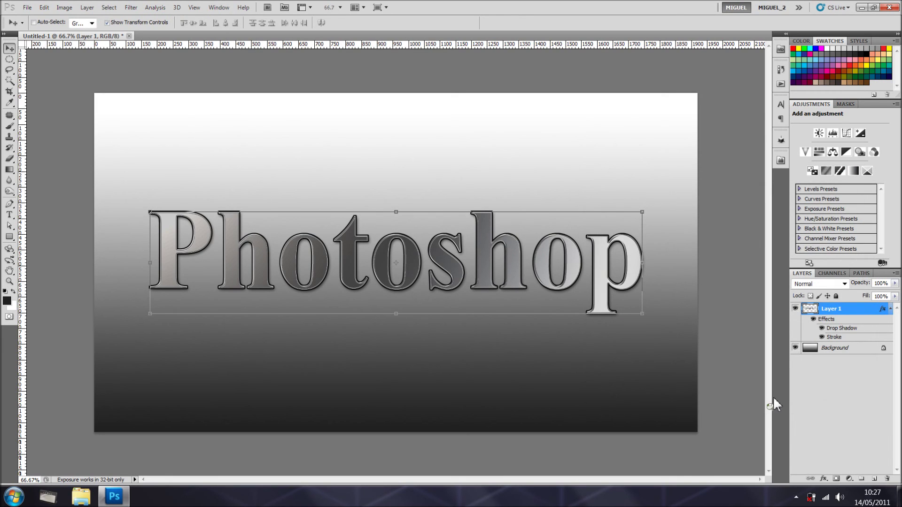